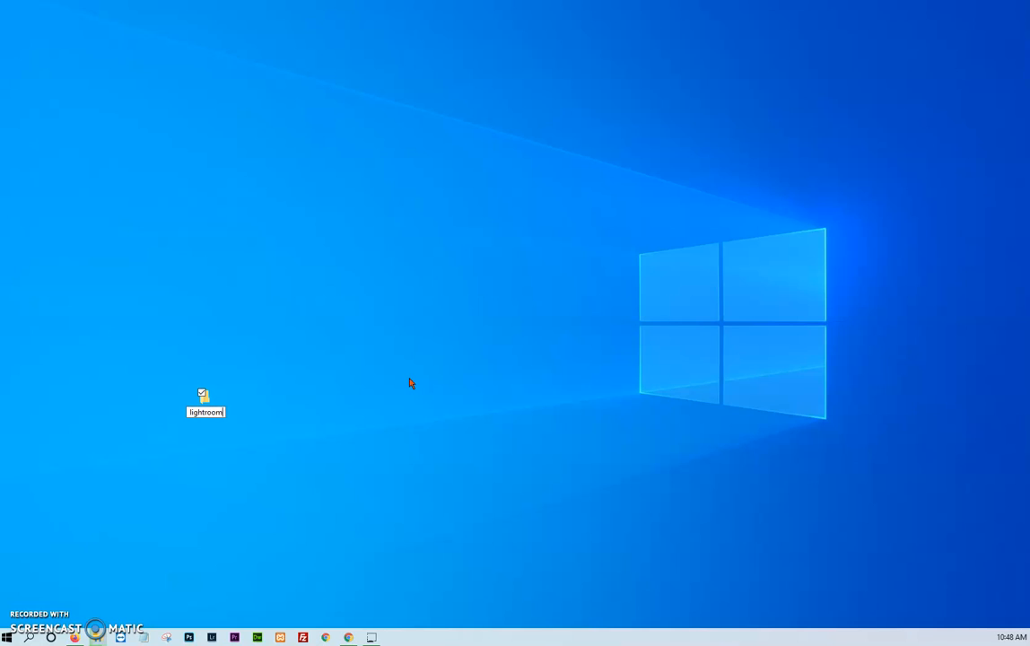
- Finish naming the new desktop folder lightroom and create a subfolder named raw inside it
left_click(361, 375)
left_click(238, 395)
double_click(203, 397)
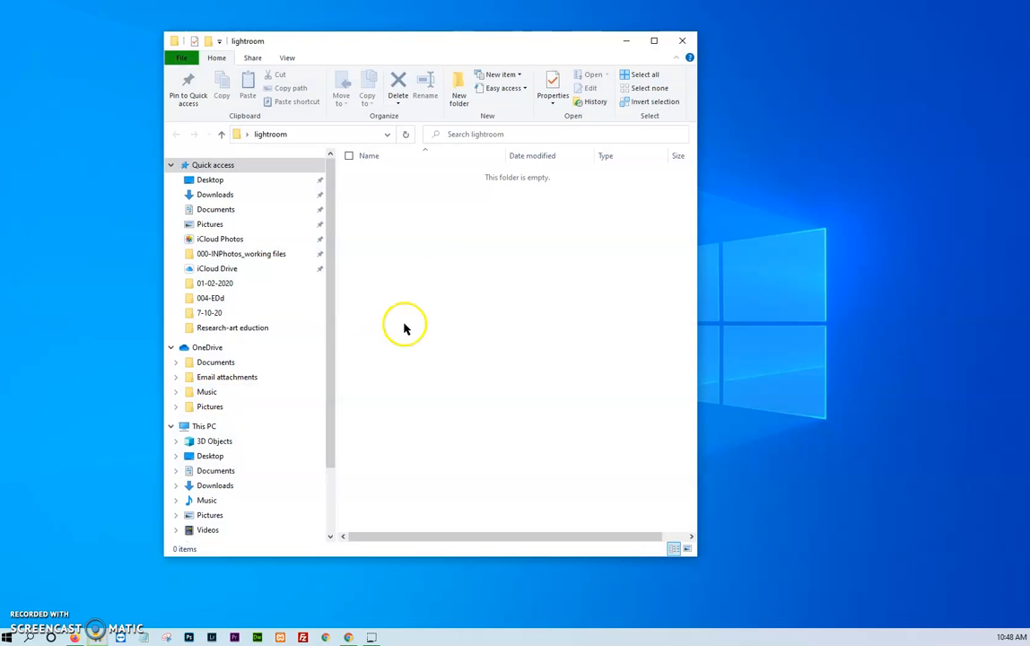
right_click(435, 281)
left_click(463, 440)
left_click(609, 435)
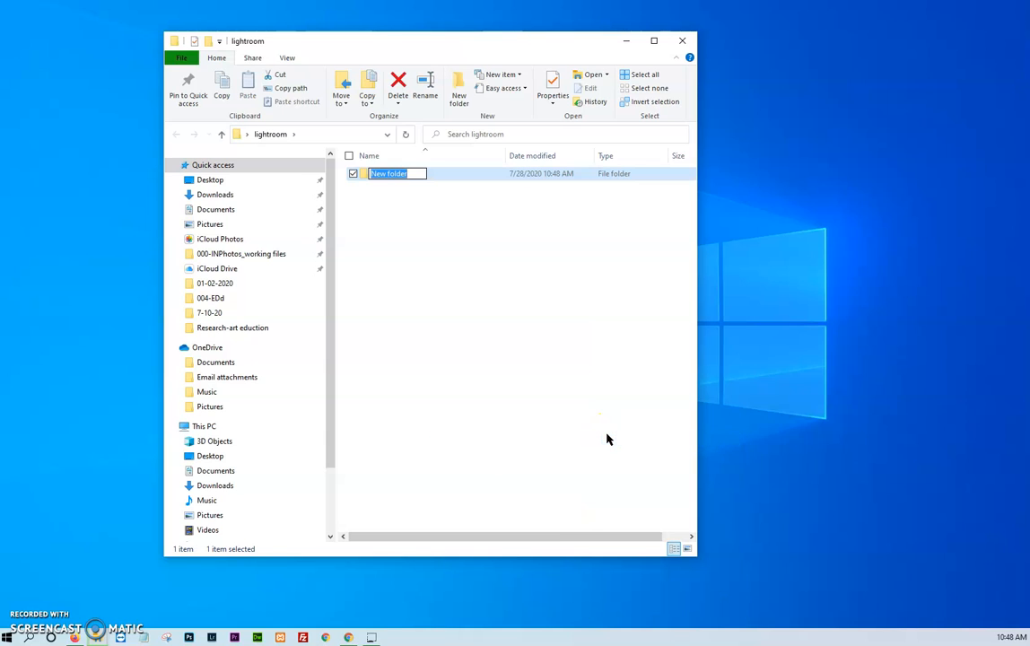
type("raw")
left_click(574, 366)
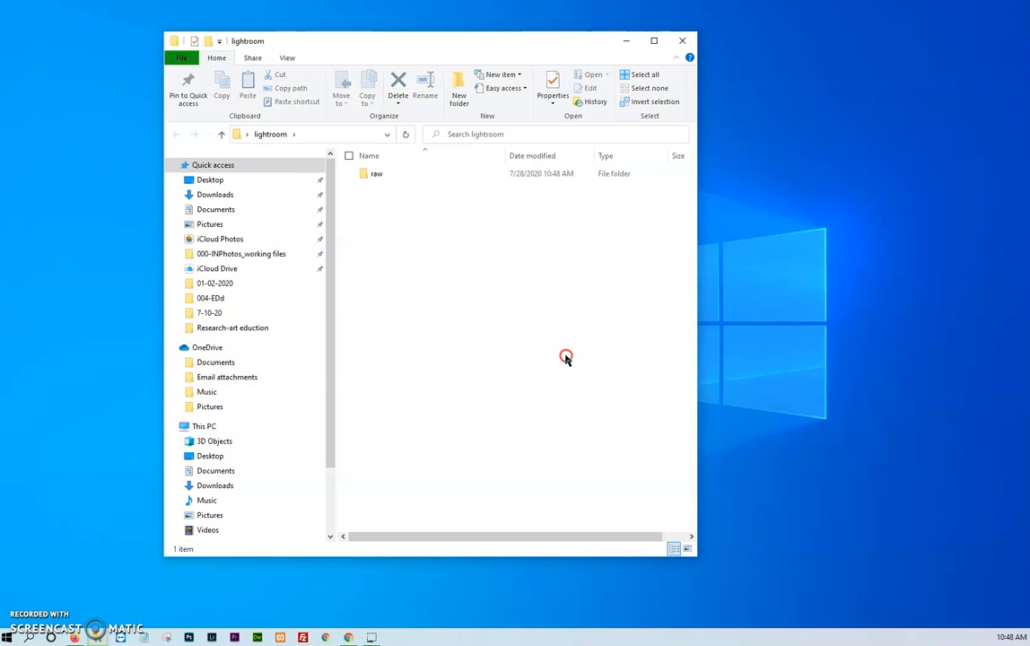
- Create a second subfolder named done inside the lightroom folder
right_click(565, 357)
mouse_move(607, 519)
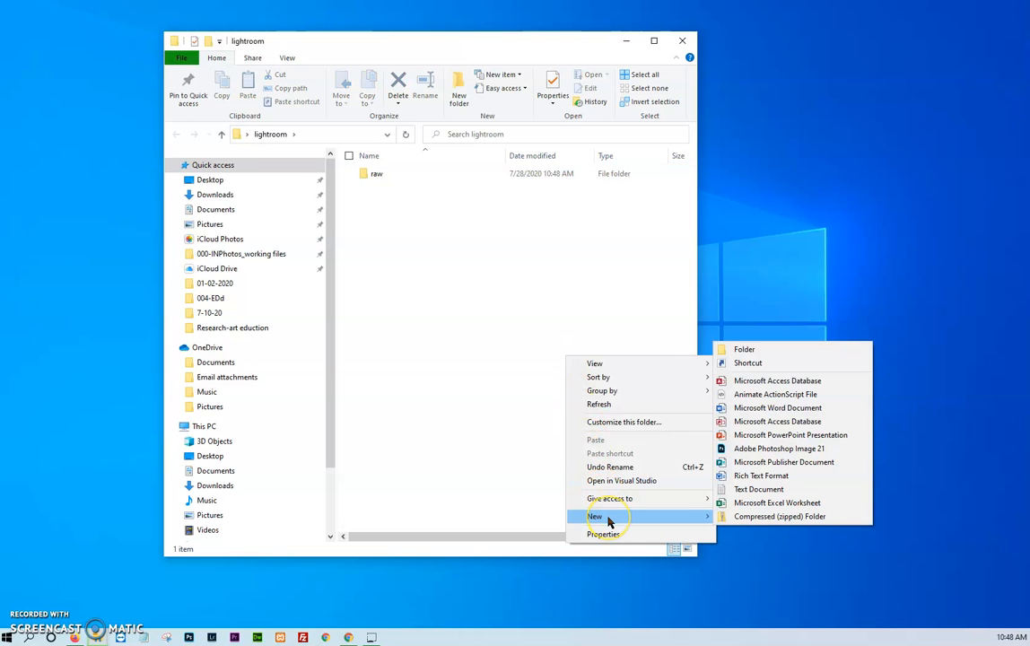
left_click(731, 349)
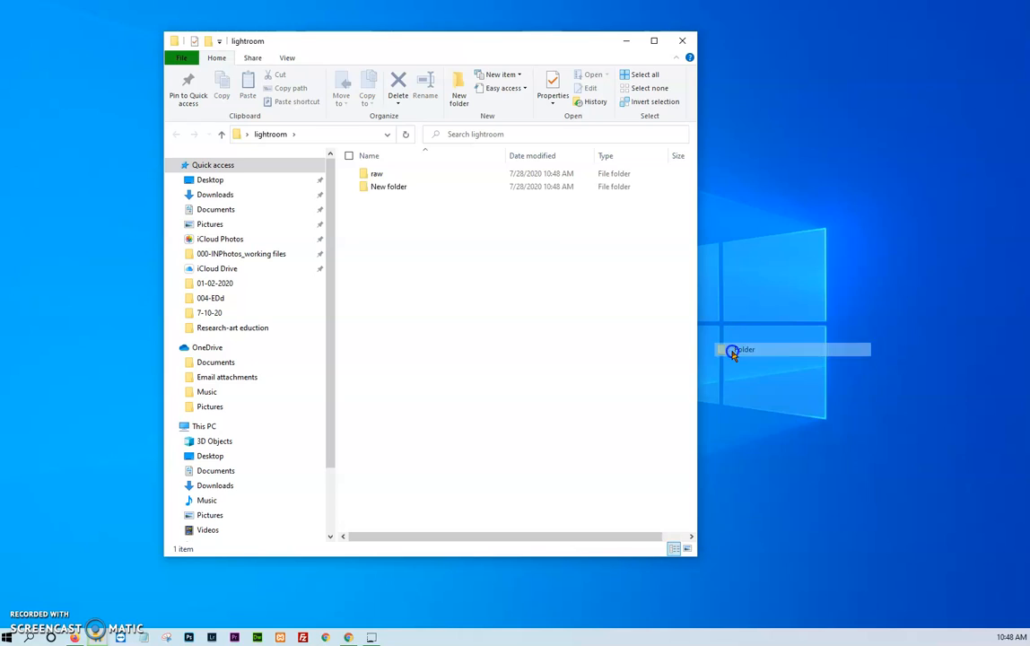
type("done")
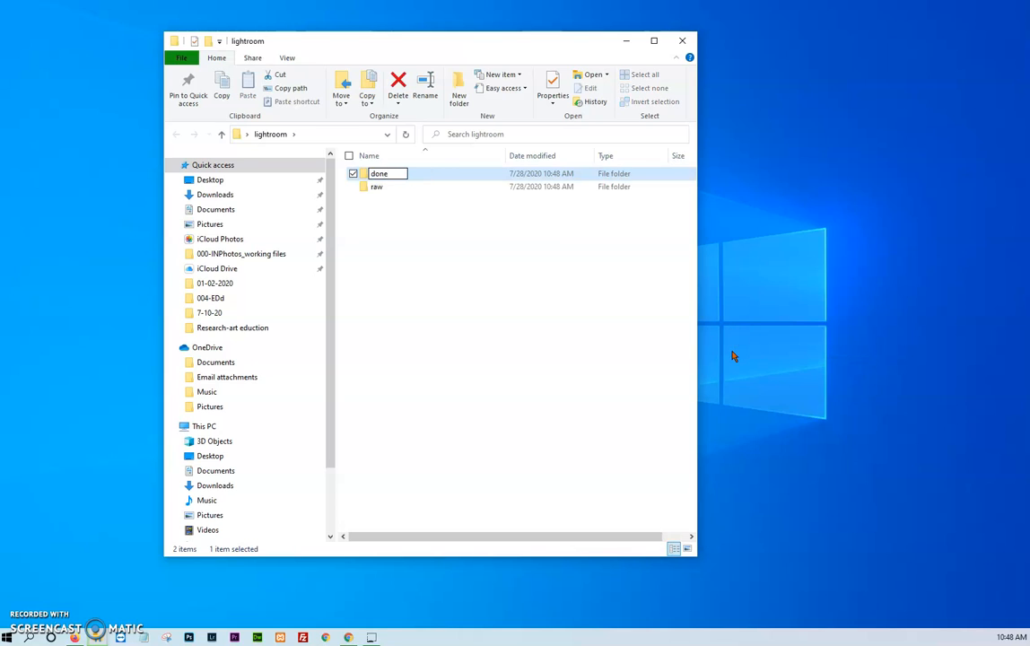
left_click(535, 305)
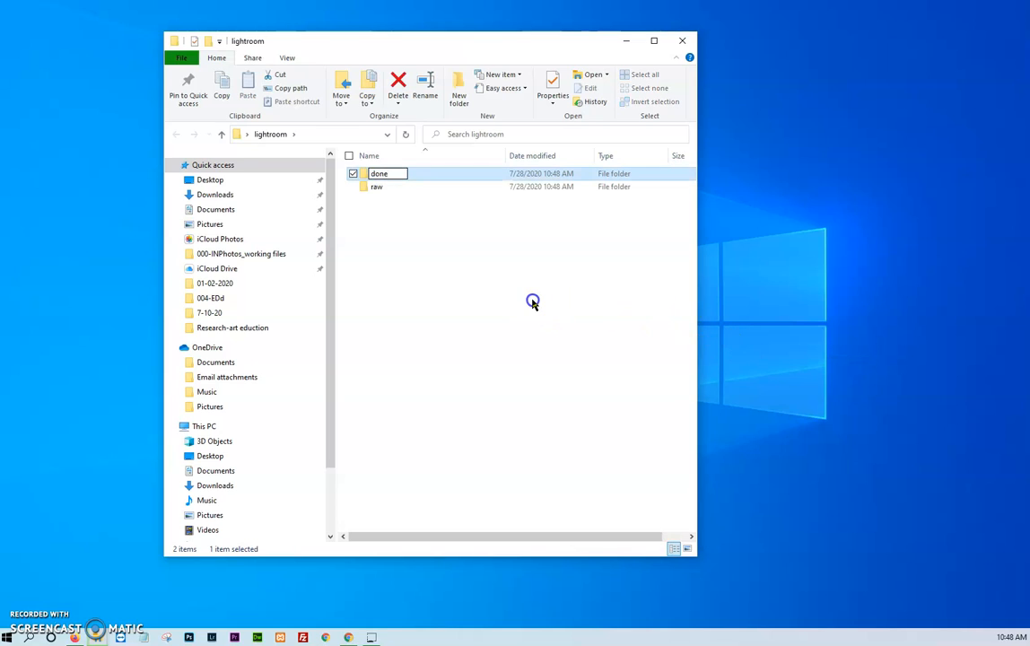
- Place the four dated photo folders, 01-01-2020 through 01-04-2020, in the raw folder and close its window
double_click(378, 187)
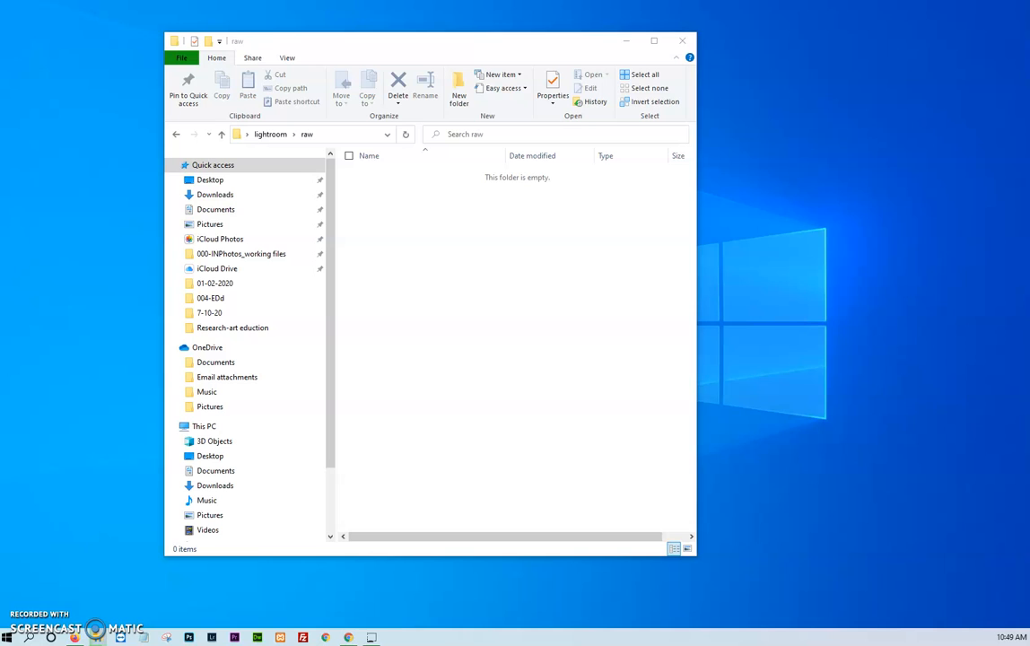
left_click_drag(179, 193, 454, 238)
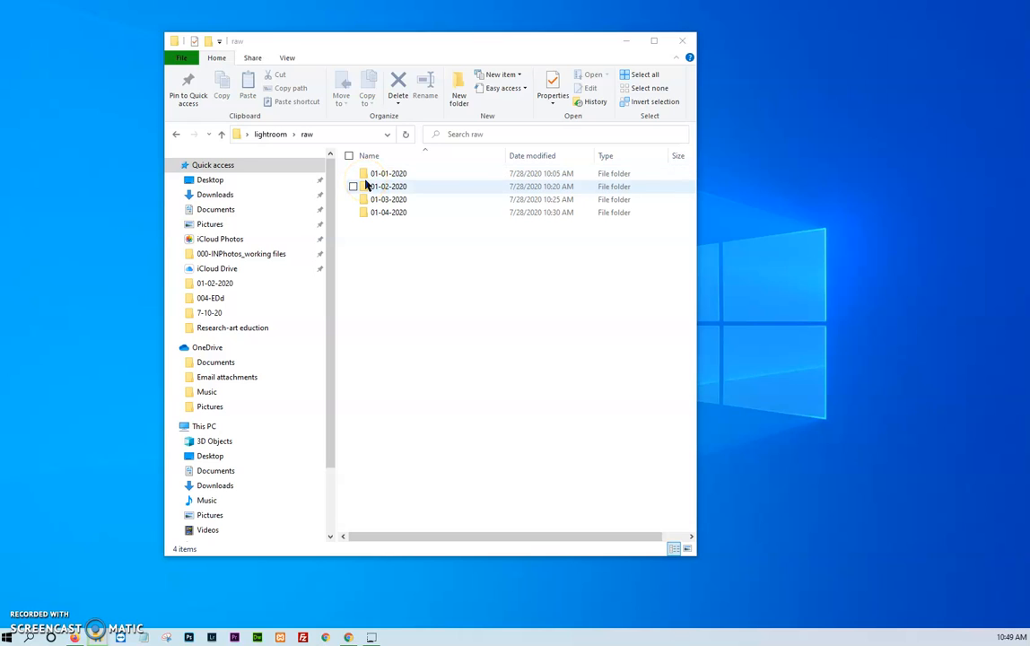
key("ctrl+a")
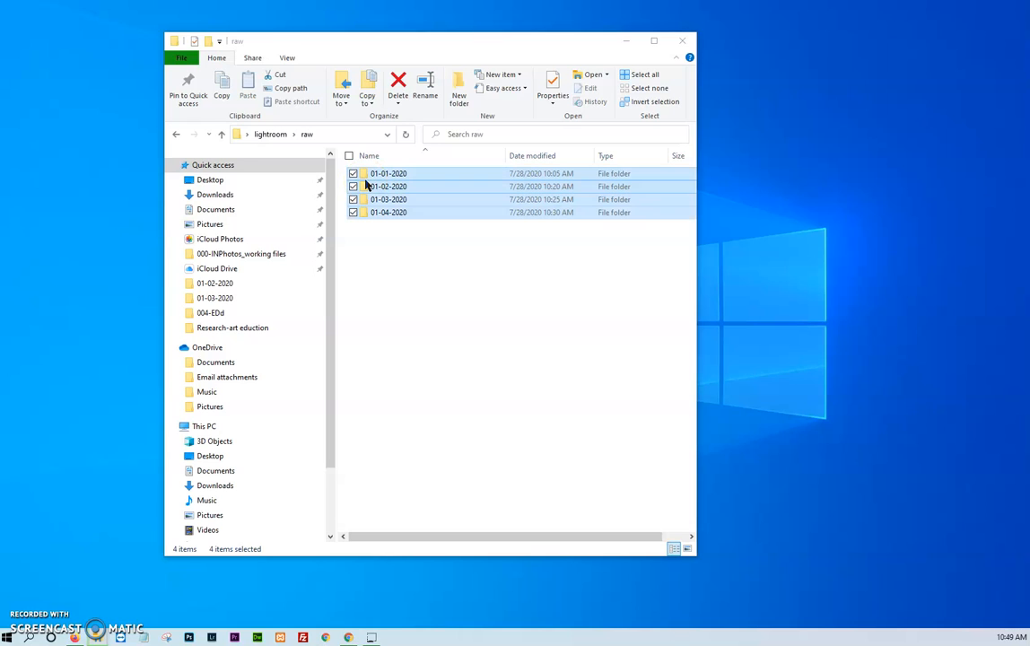
left_click(393, 284)
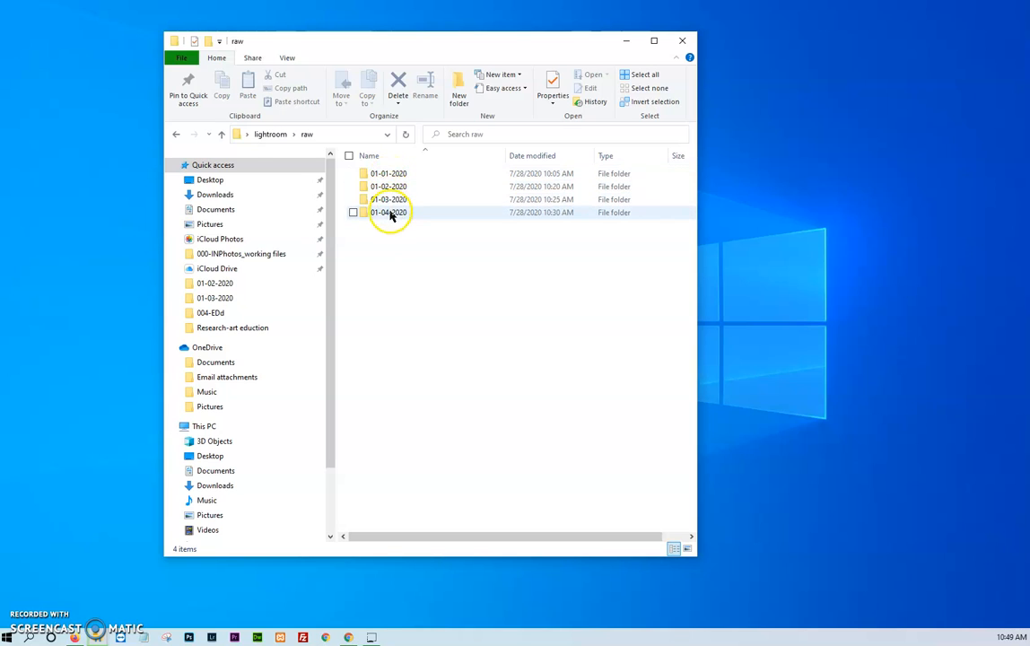
mouse_move(423, 178)
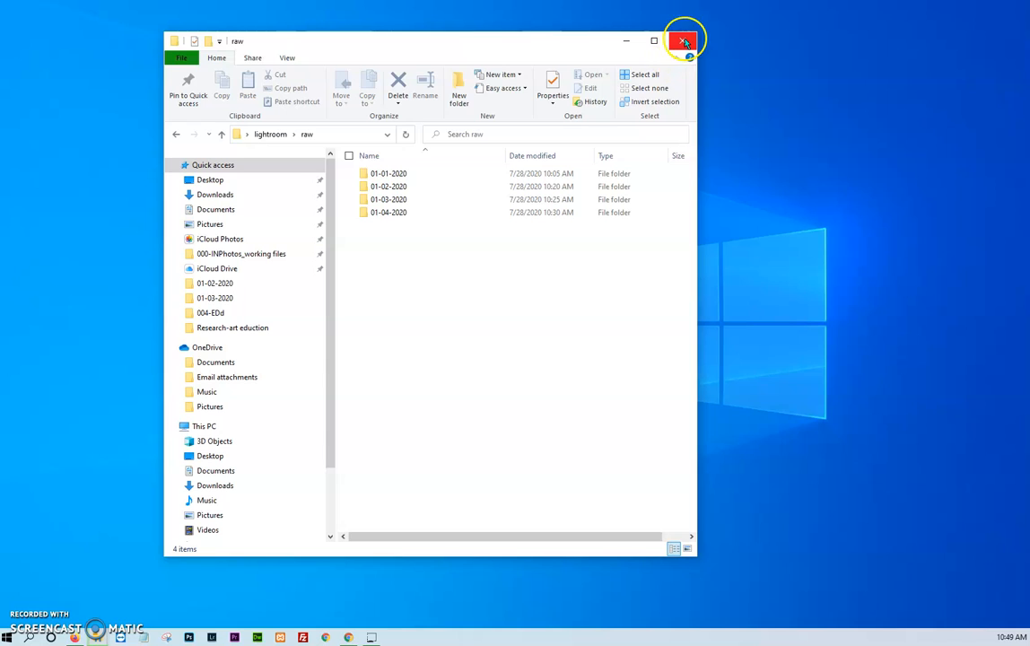
left_click(684, 42)
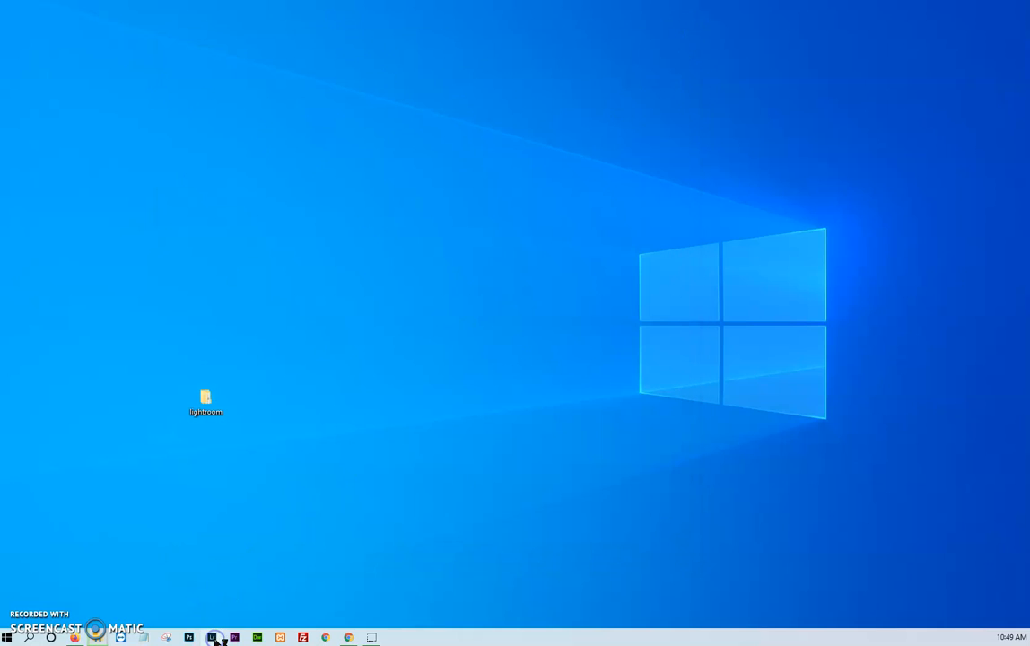
- Launch Lightroom Classic and opt to choose a different catalog in place of the missing one
left_click(184, 636)
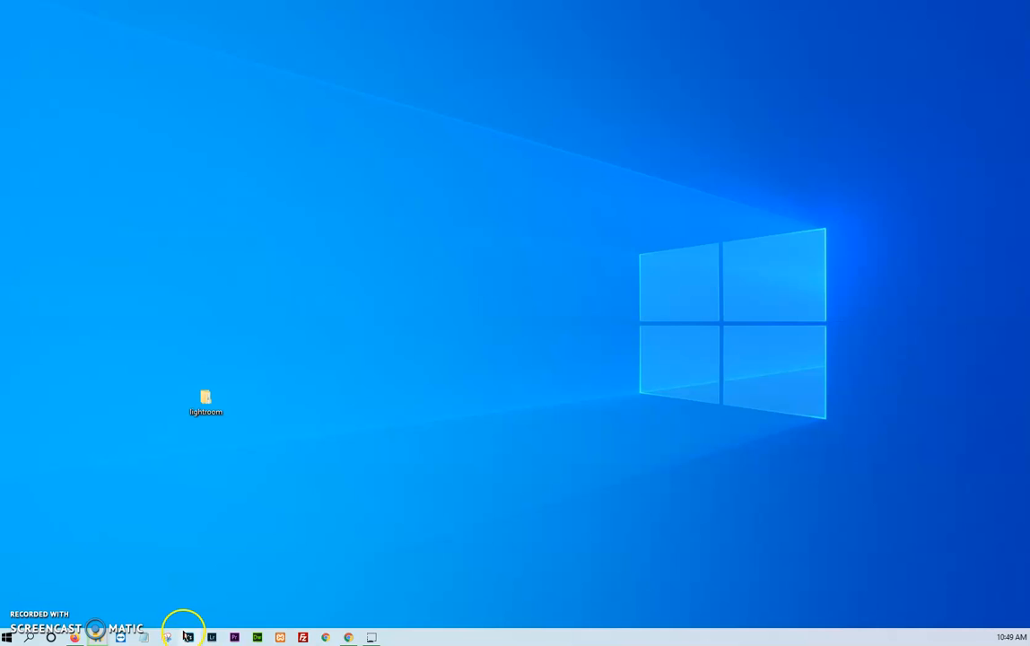
mouse_move(211, 638)
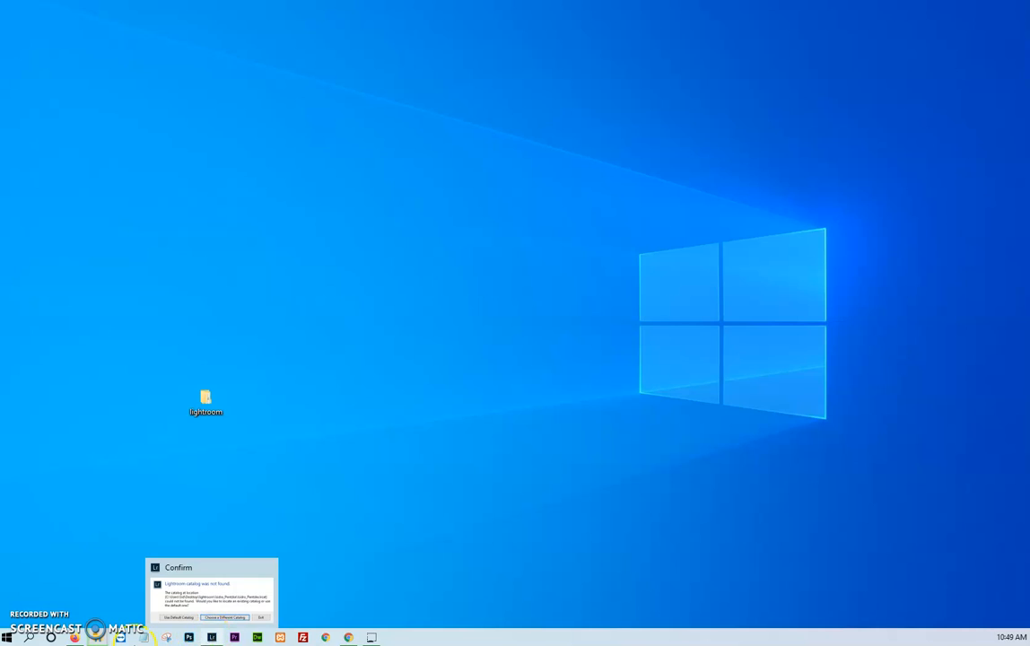
left_click_drag(301, 430, 516, 245)
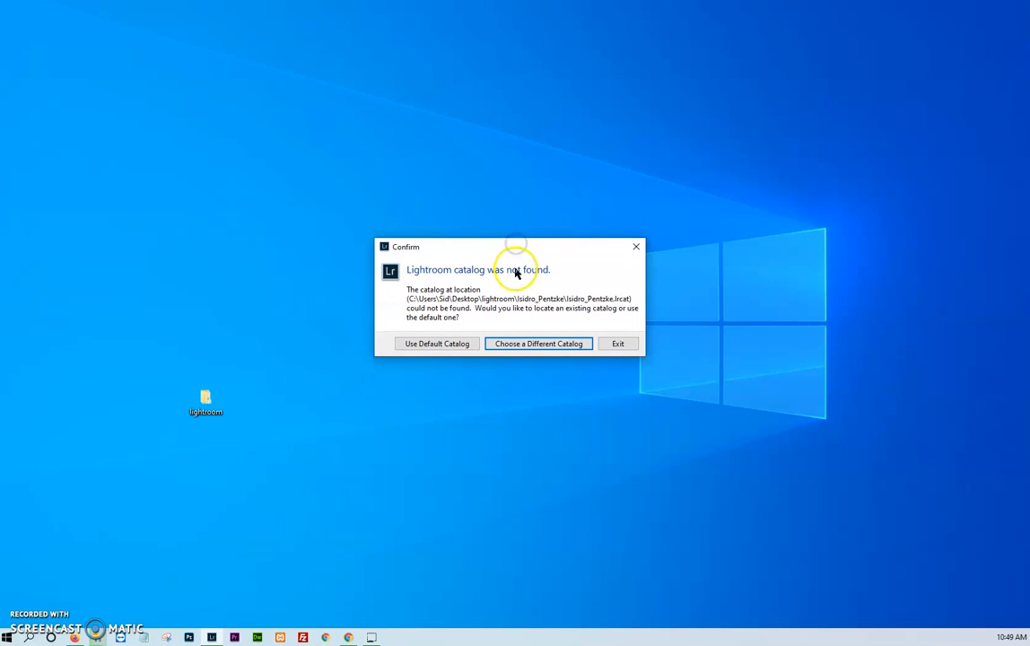
left_click(530, 347)
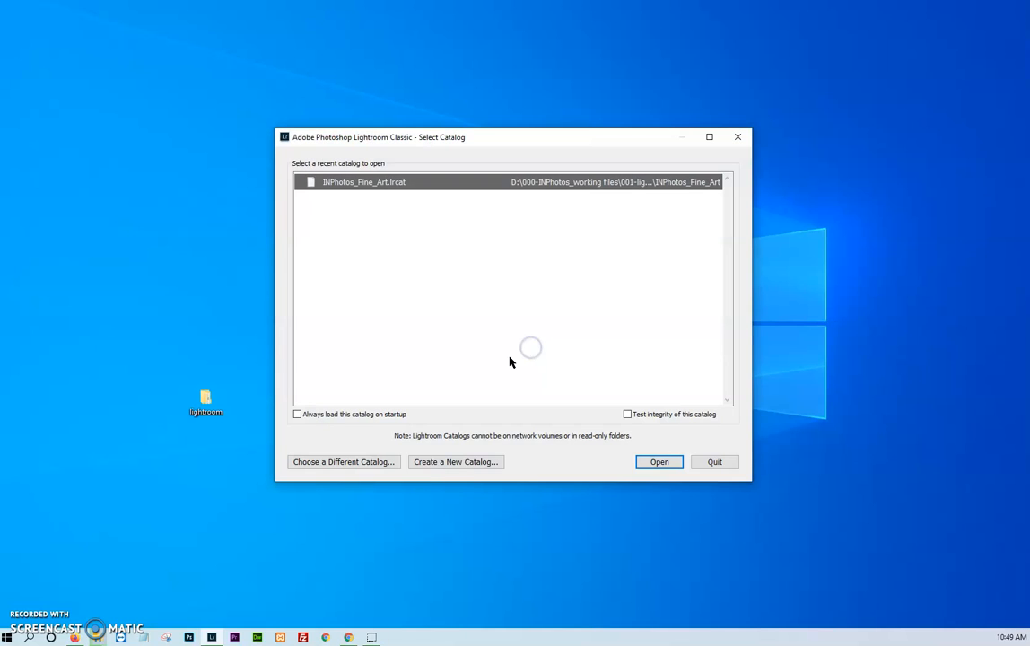
- Create a new catalog in the desktop lightroom folder, named with the photographer's full name
left_click(461, 464)
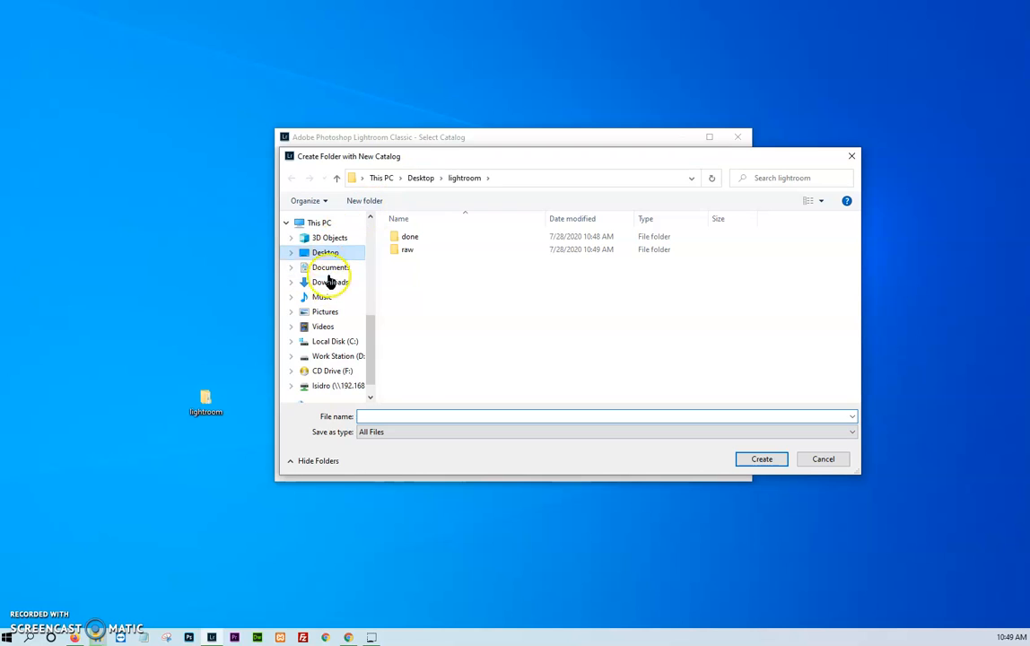
left_click(323, 254)
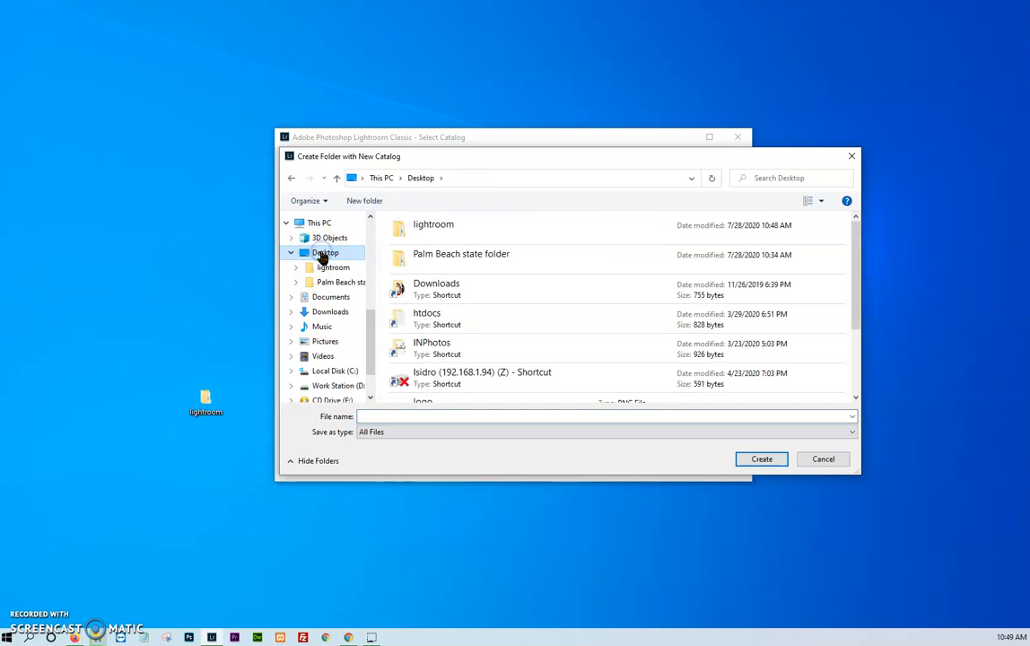
double_click(422, 231)
left_click(390, 417)
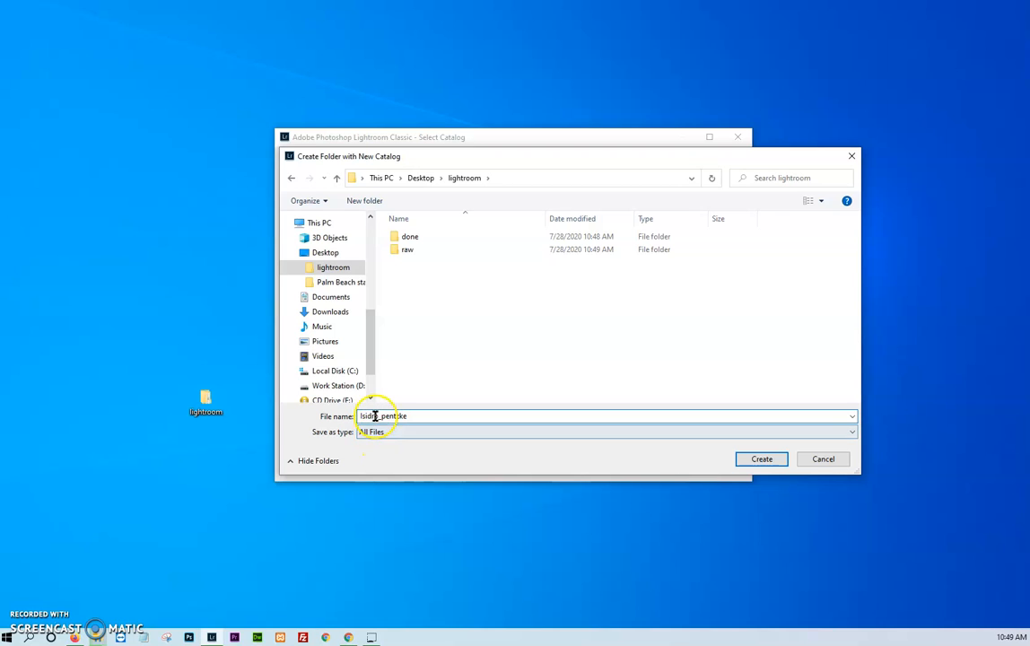
type("i")
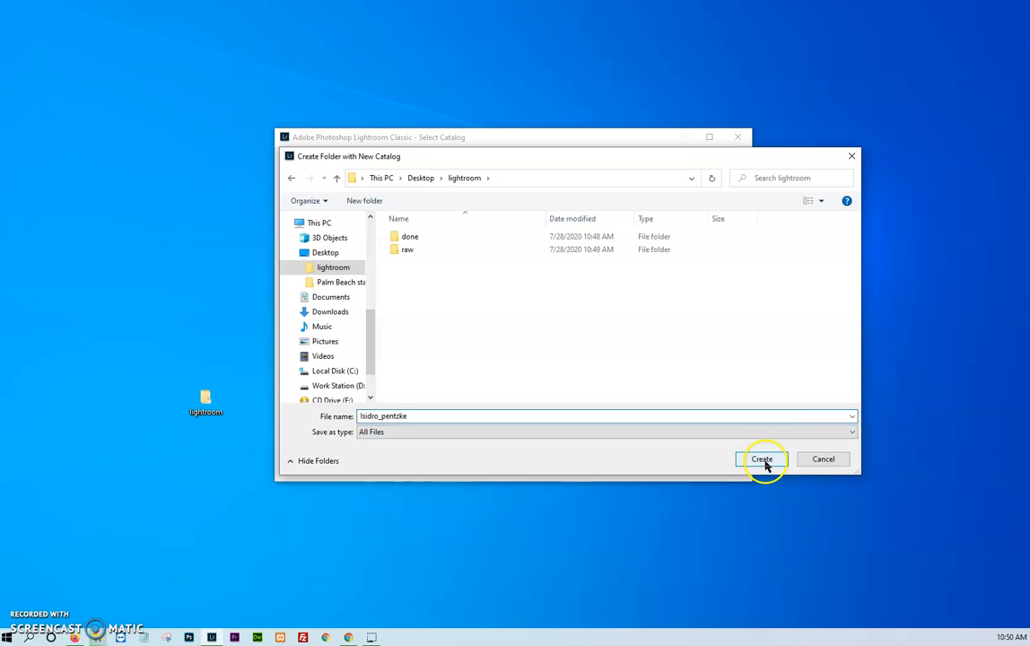
left_click(762, 460)
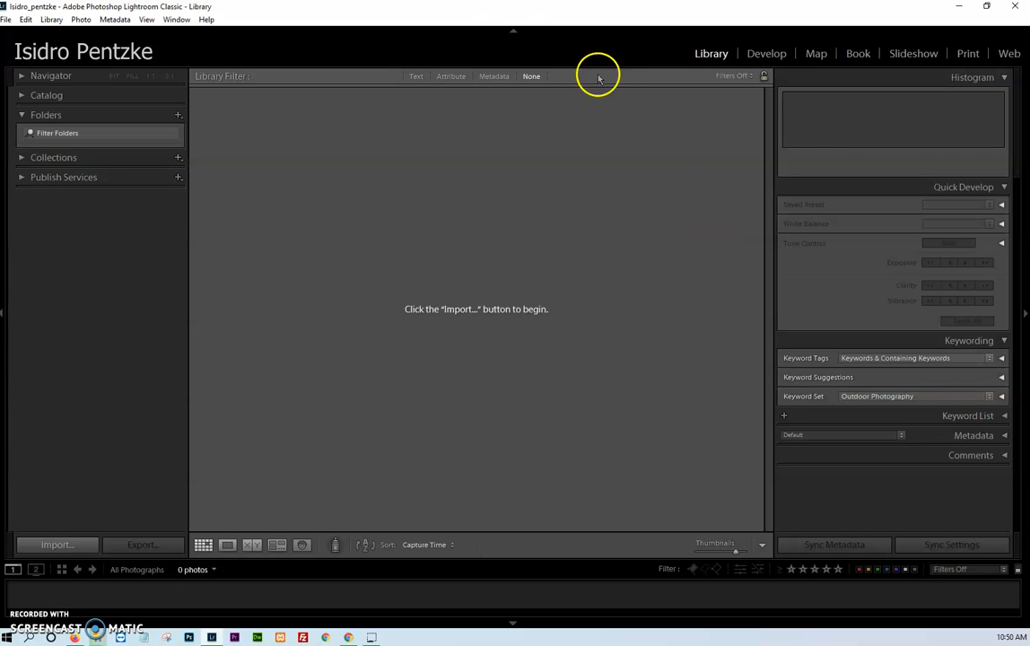
- View the Develop and Print modules of the empty catalog
left_click(765, 55)
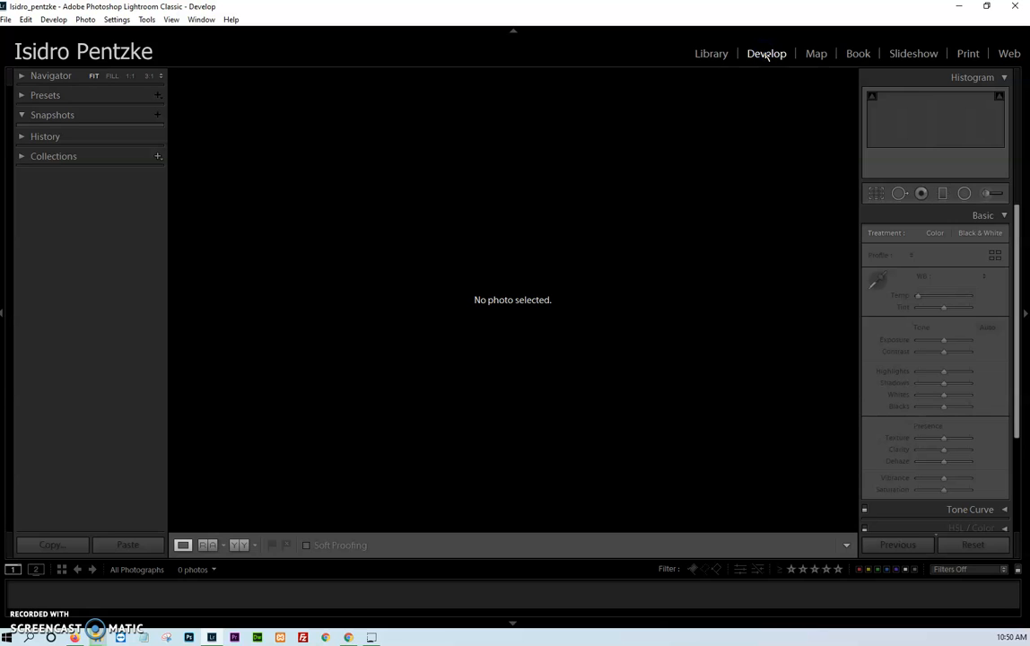
left_click(767, 54)
left_click(967, 52)
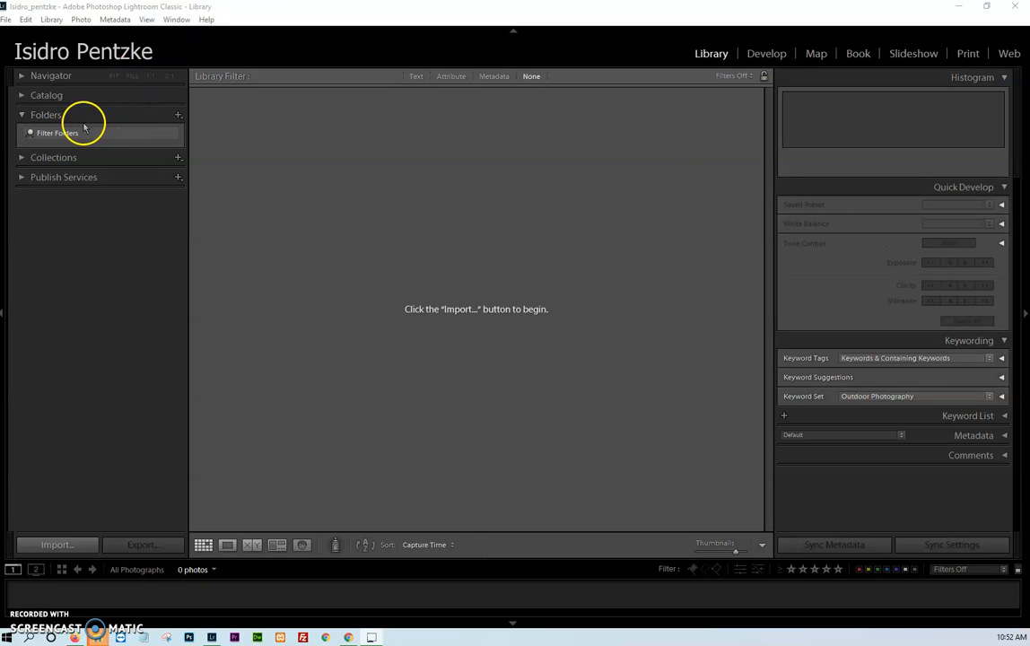
- Add the 01-01-2020 folder from lightroom's raw subfolder to the Library as an import source
left_click(178, 115)
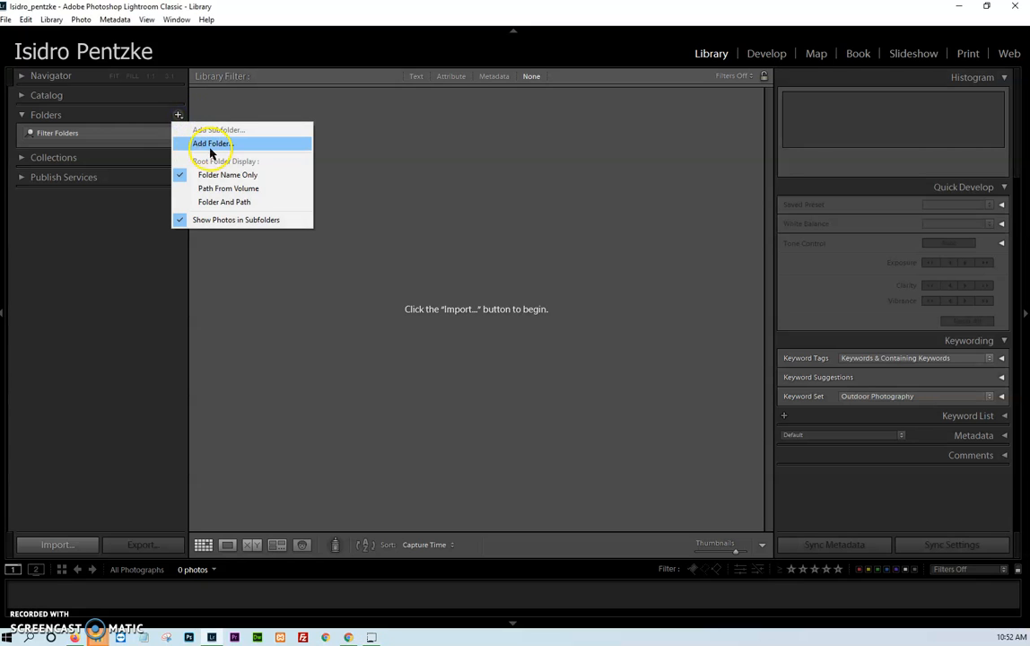
left_click(212, 144)
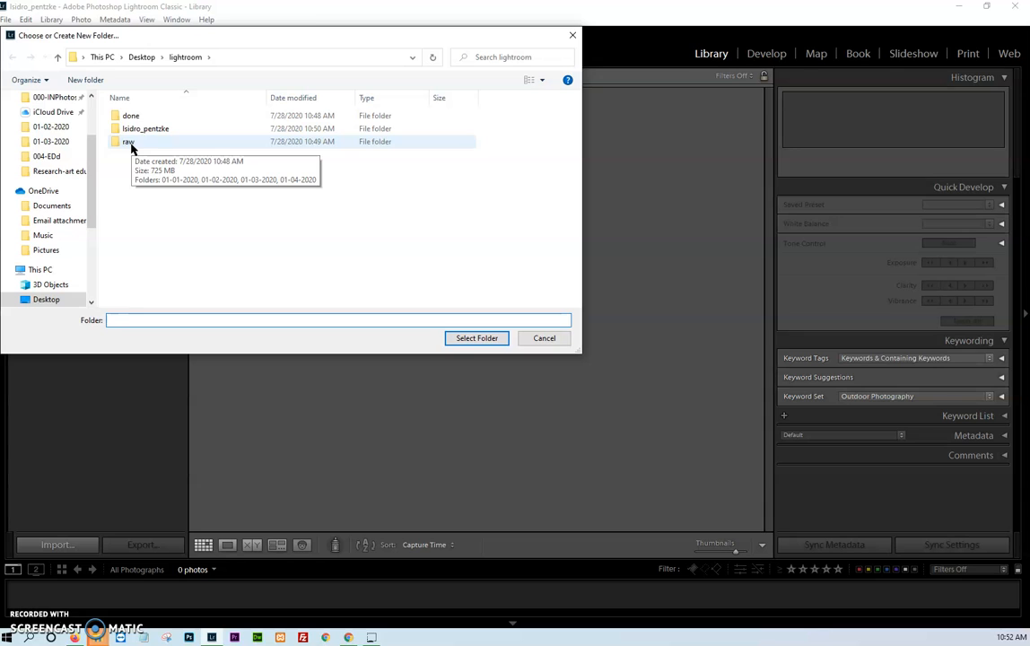
left_click(131, 146)
double_click(131, 146)
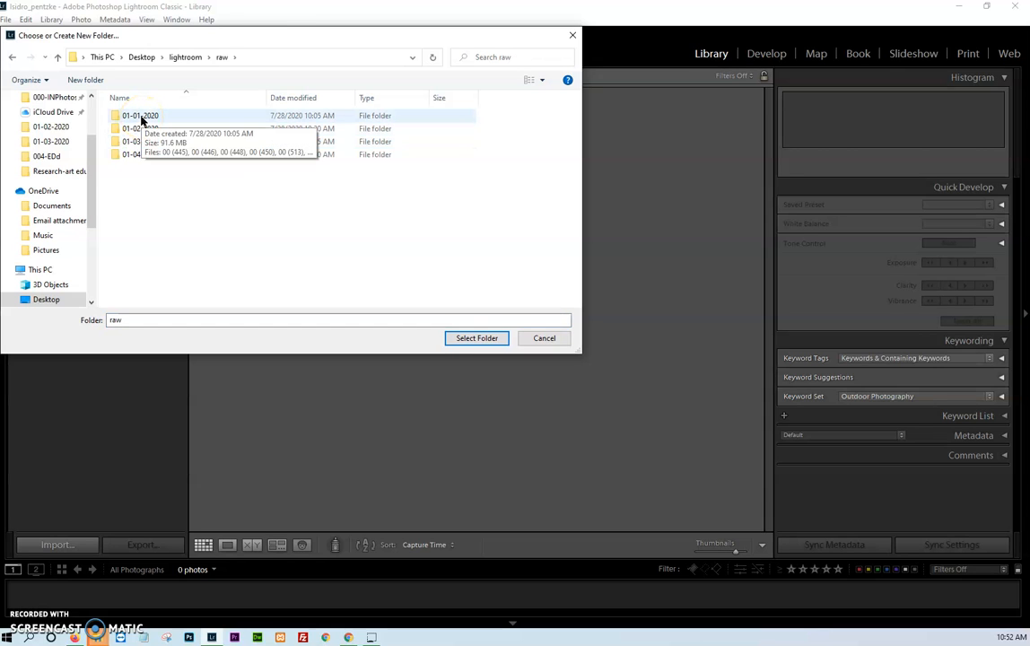
double_click(141, 120)
left_click(478, 339)
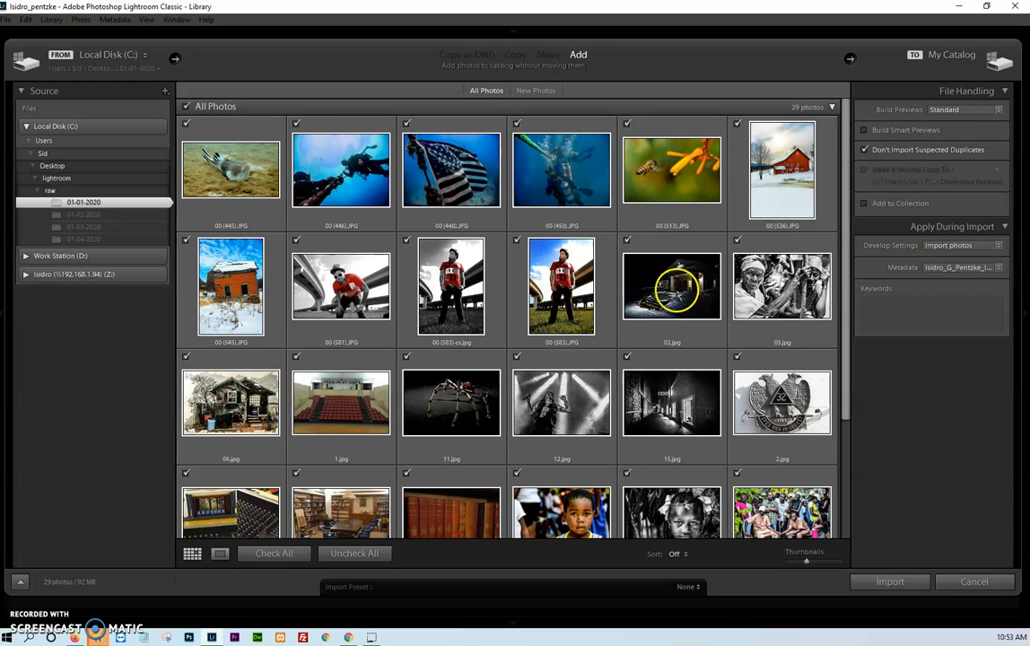
- Configure the import to allow suspected duplicates, build smart previews and use None for the develop settings
left_click(865, 151)
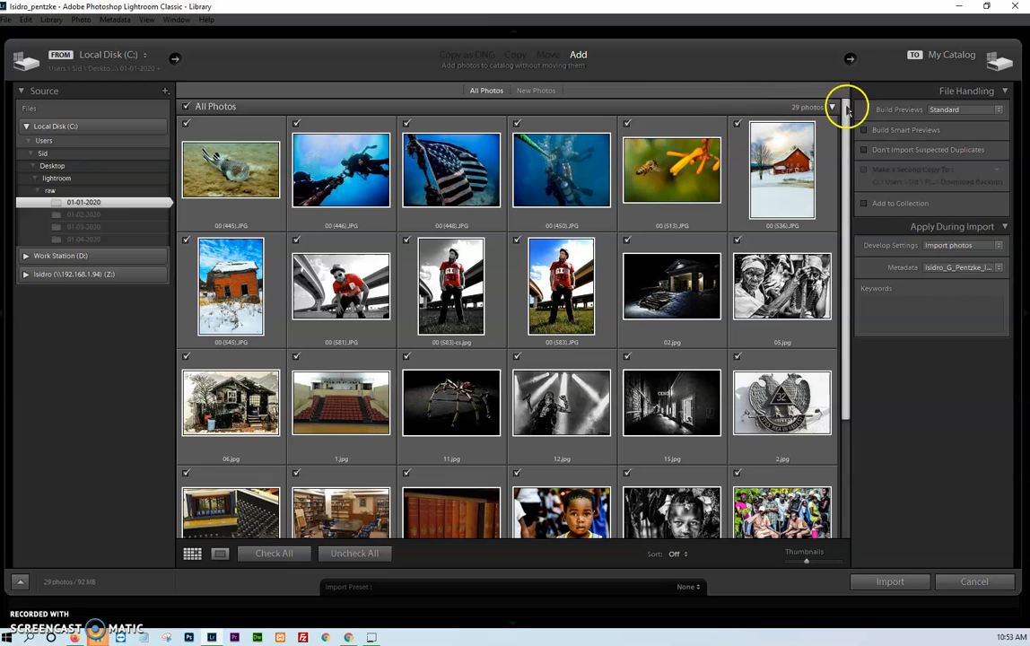
left_click(863, 131)
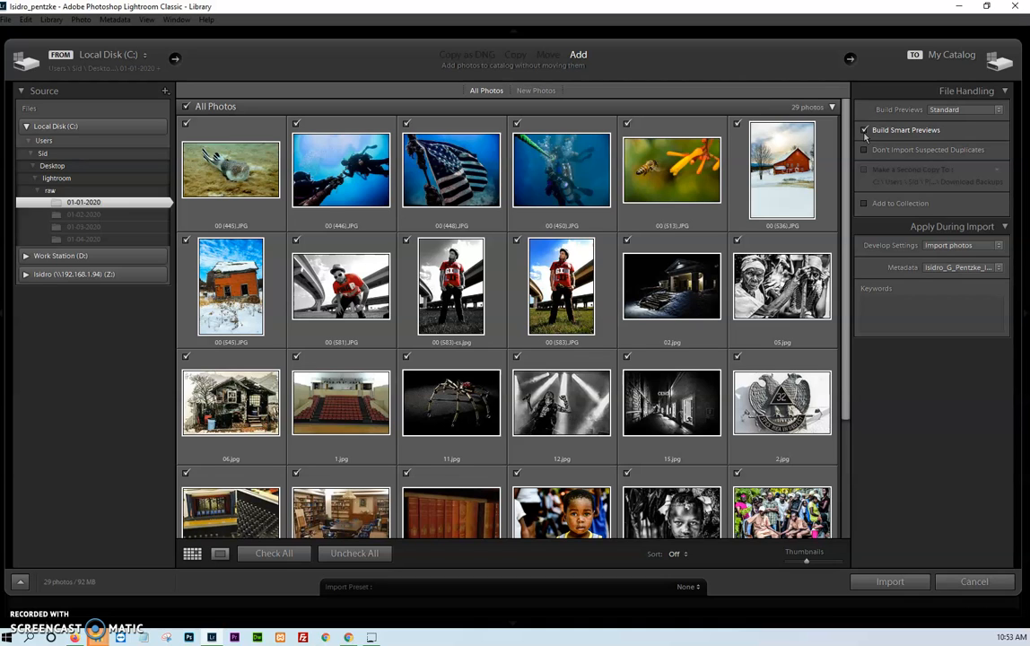
left_click(998, 246)
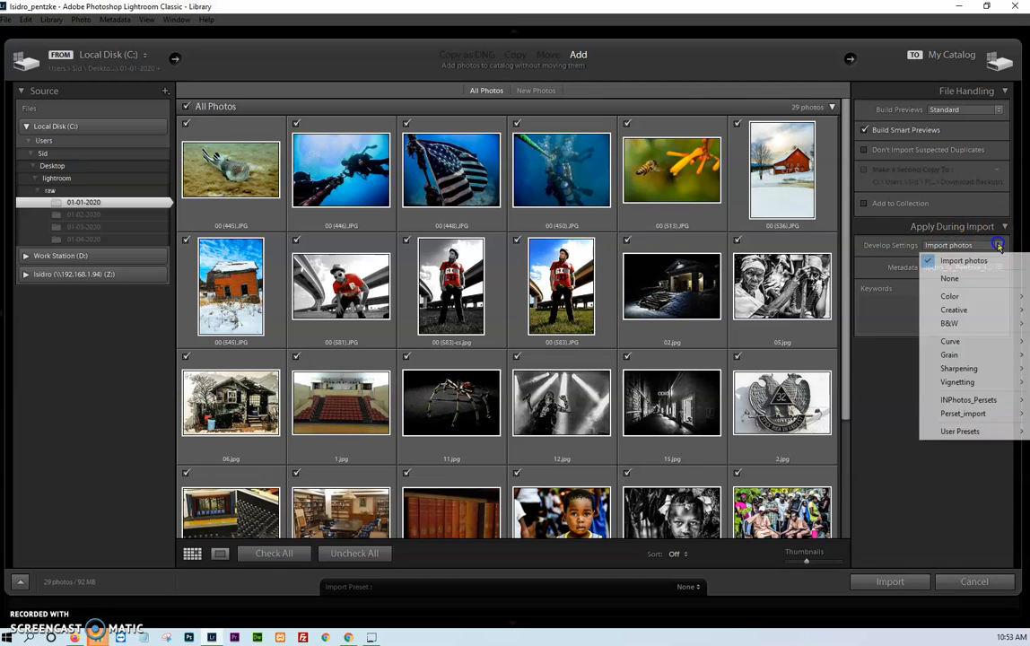
left_click(949, 278)
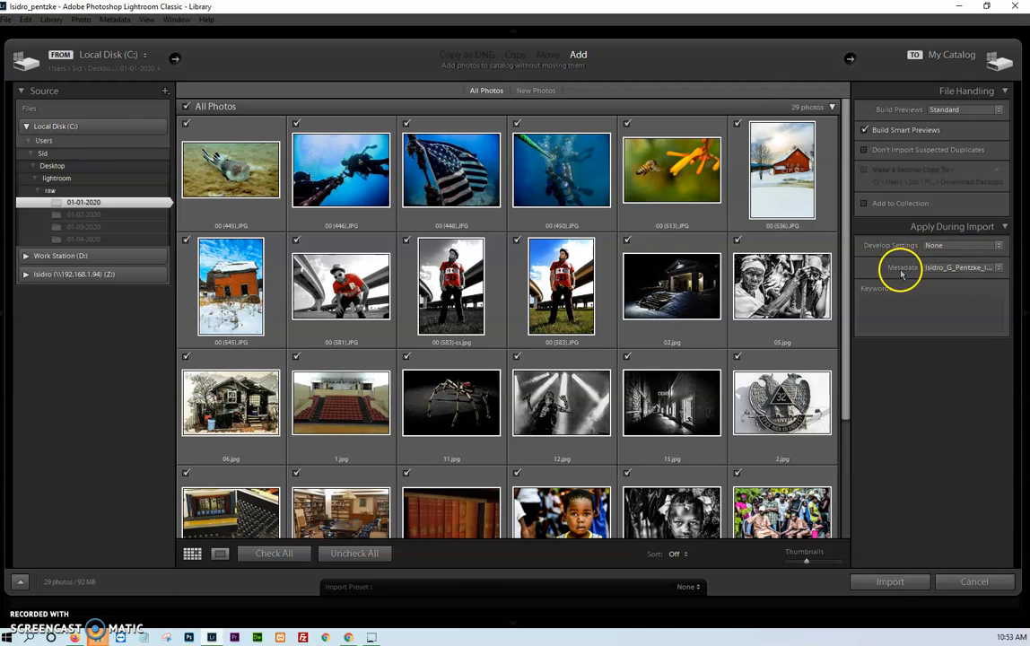
- Start a new metadata preset for the import and set its copyright status to Copyrighted
left_click(996, 269)
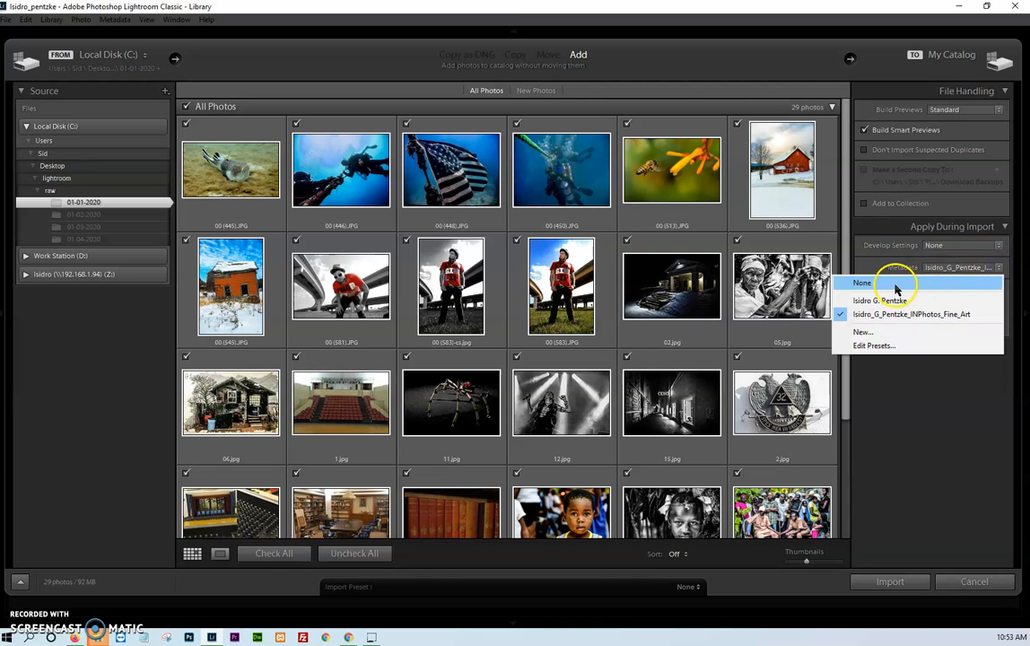
left_click(872, 339)
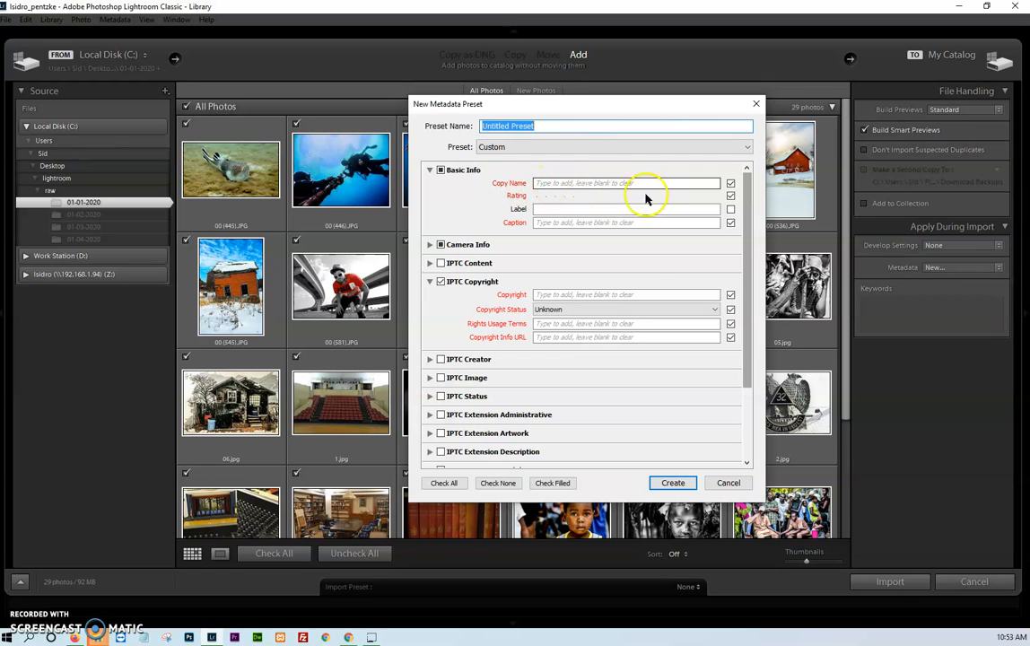
left_click(573, 198)
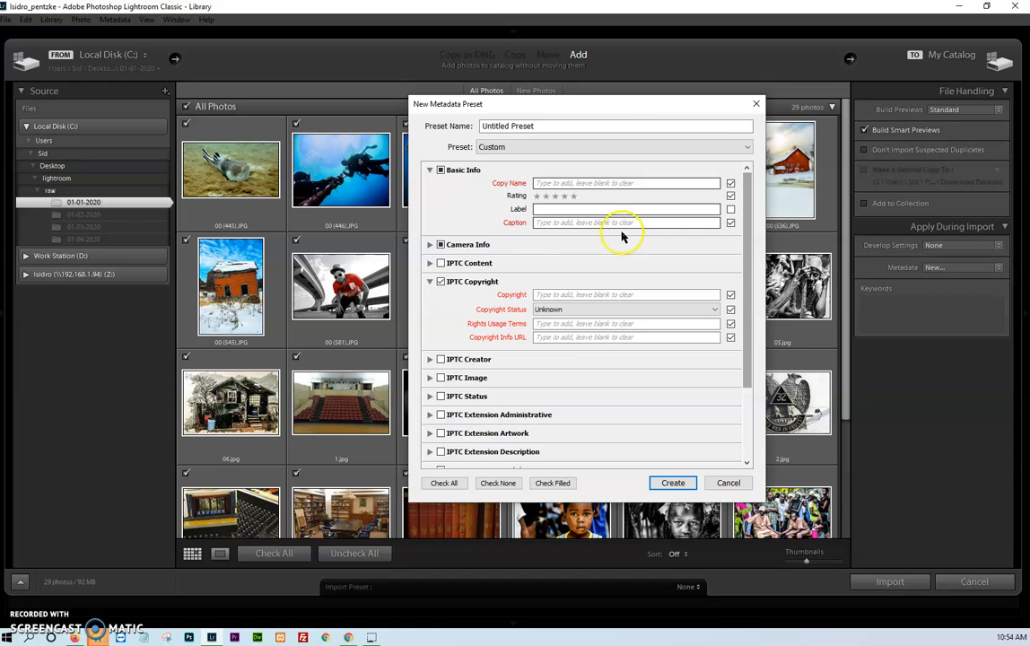
left_click(540, 297)
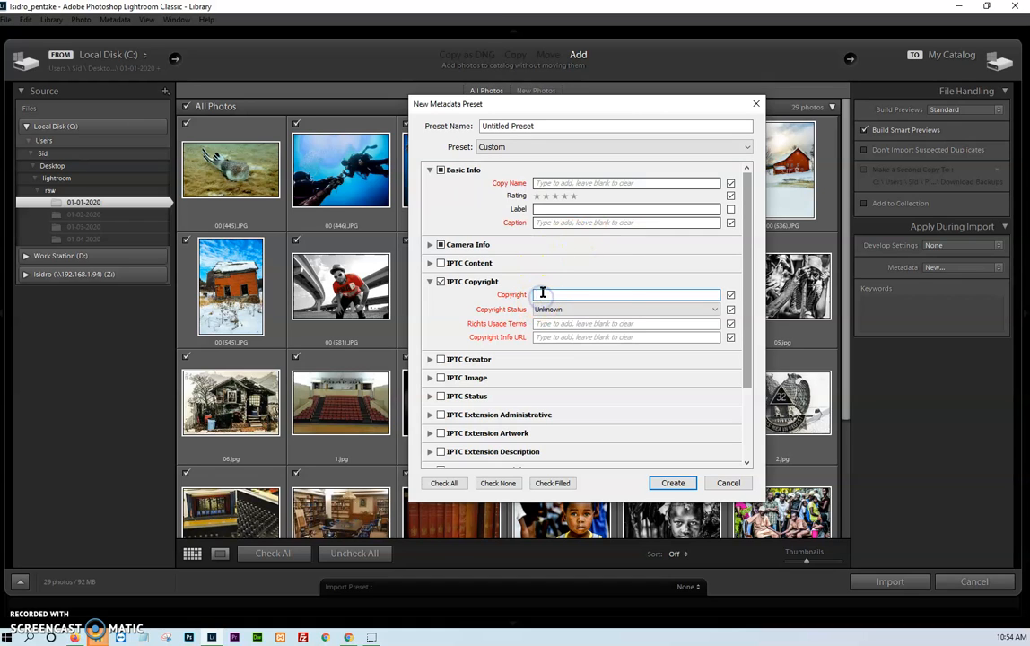
left_click(546, 311)
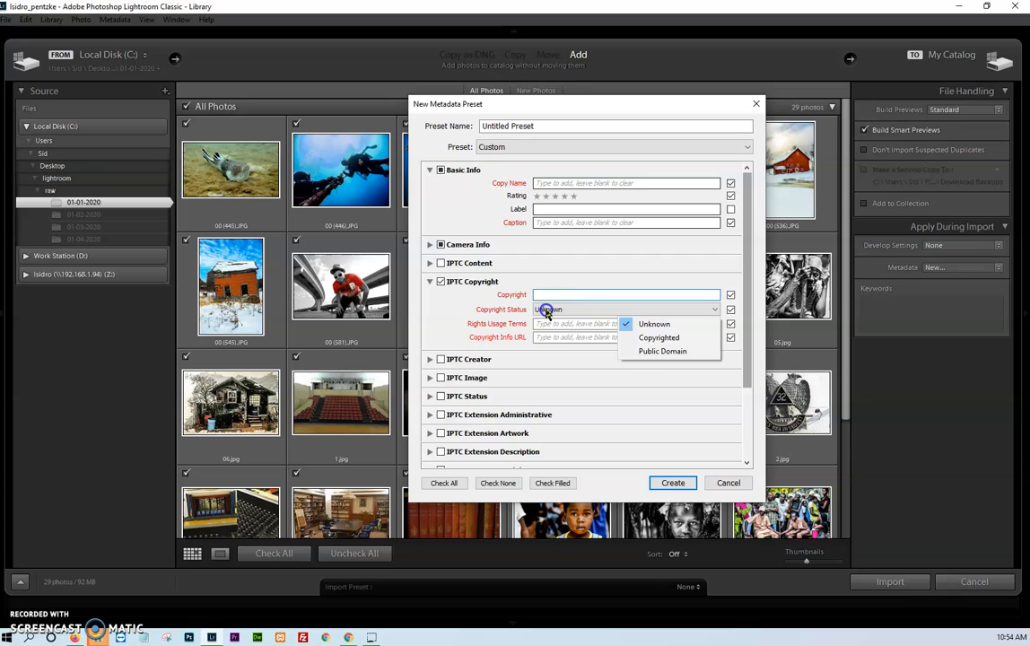
left_click(648, 339)
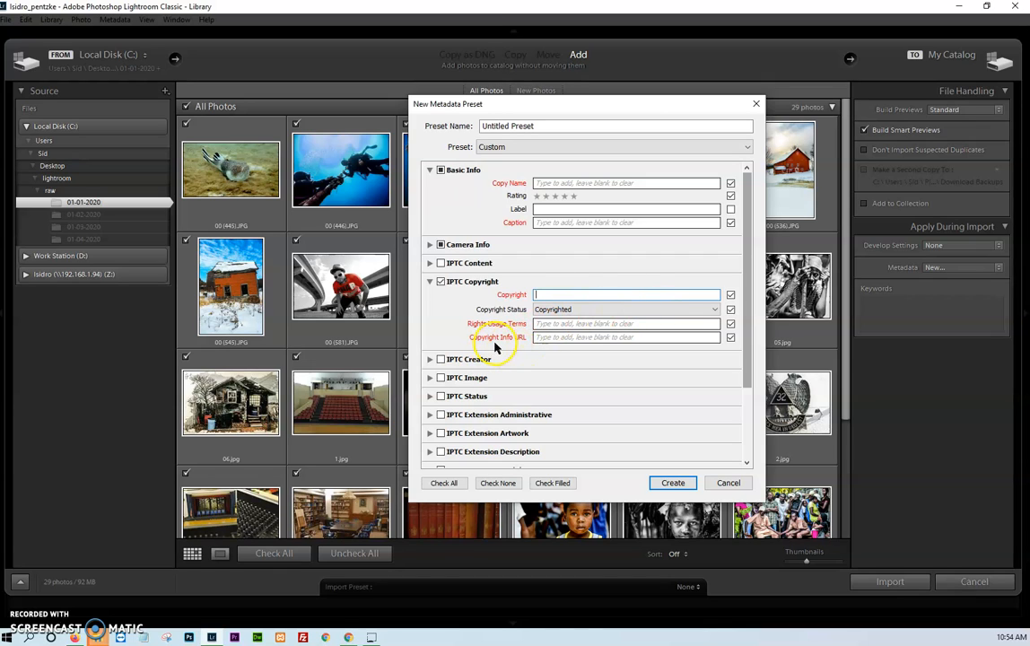
- Examine the IPTC Image, IPTC Extension Artwork and IPTC Creator fields of the new metadata preset, then discard the preset
left_click_drag(746, 228, 743, 299)
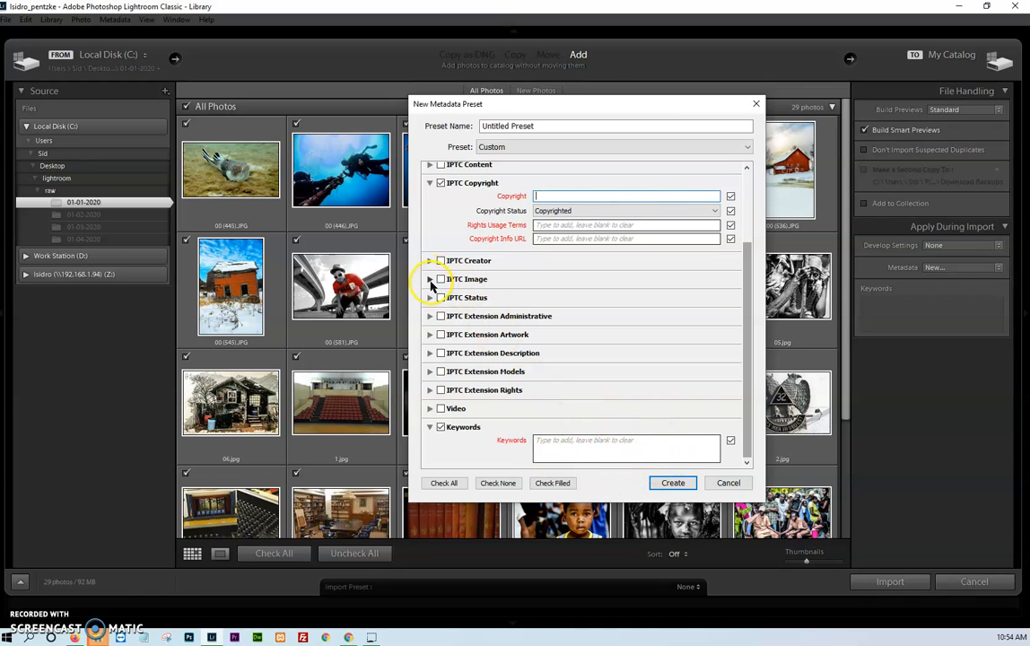
left_click(430, 279)
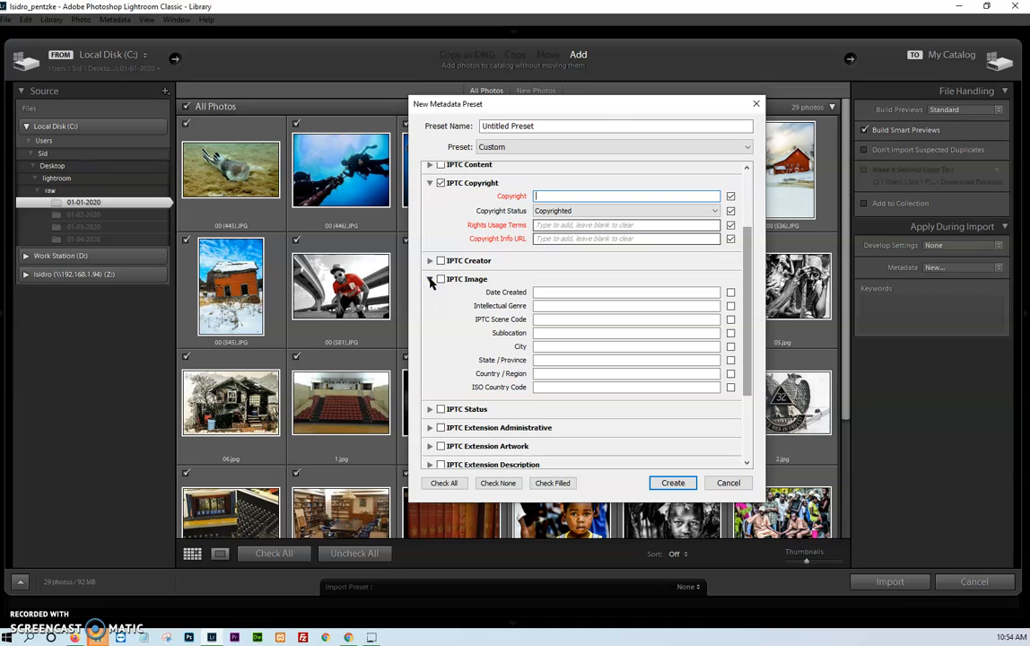
left_click(429, 446)
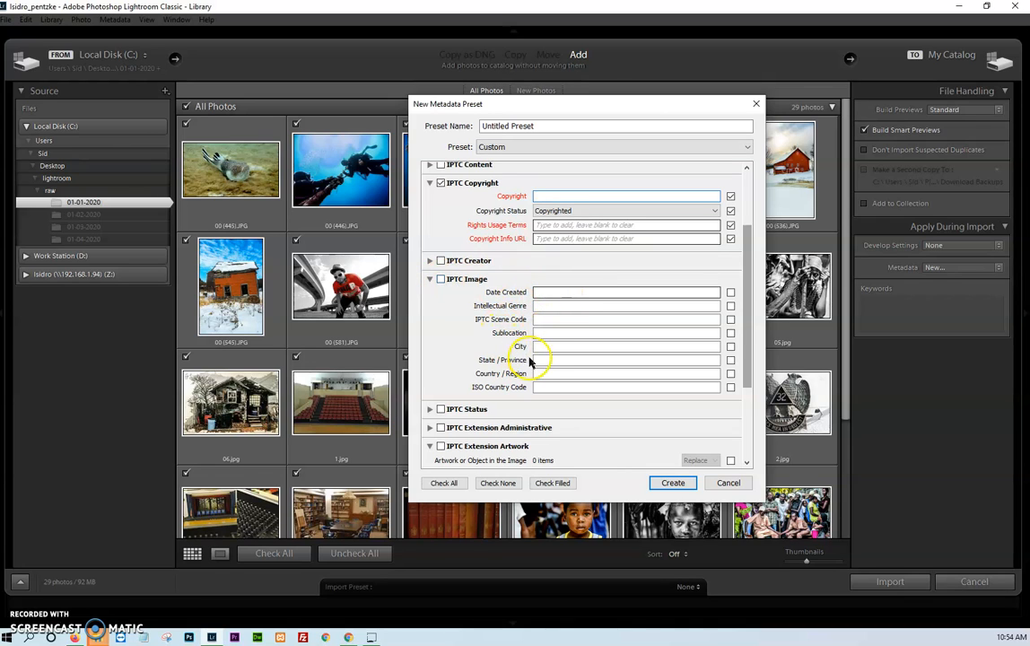
left_click(430, 260)
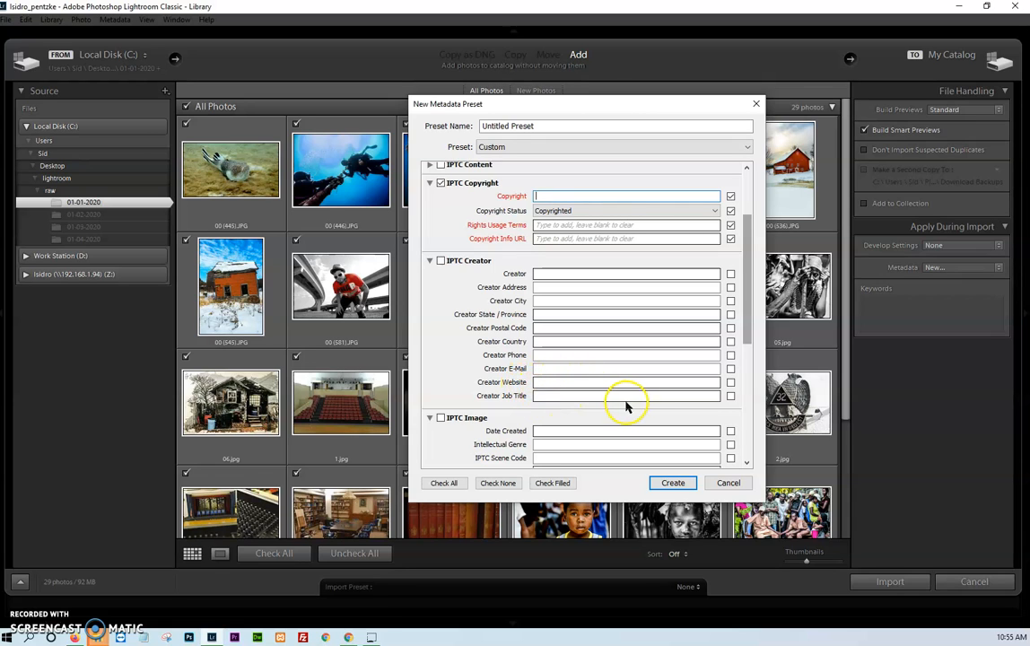
left_click(739, 490)
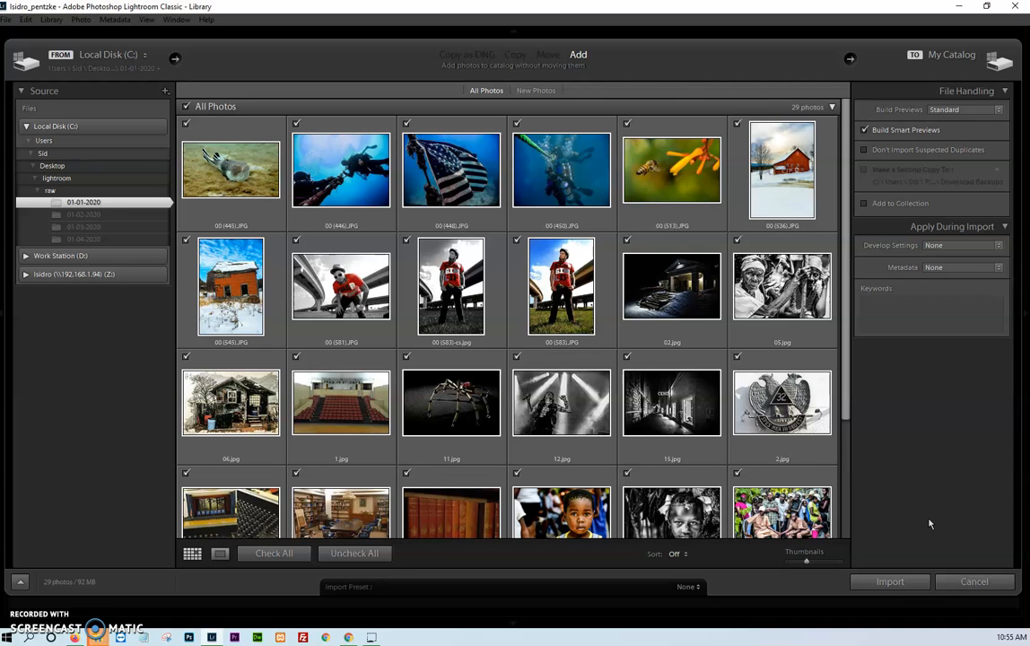
- Exclude 00 (581).JPG and 00 (583)-cs.jpg from the import, then include both photos again
left_click(297, 242)
left_click(408, 239)
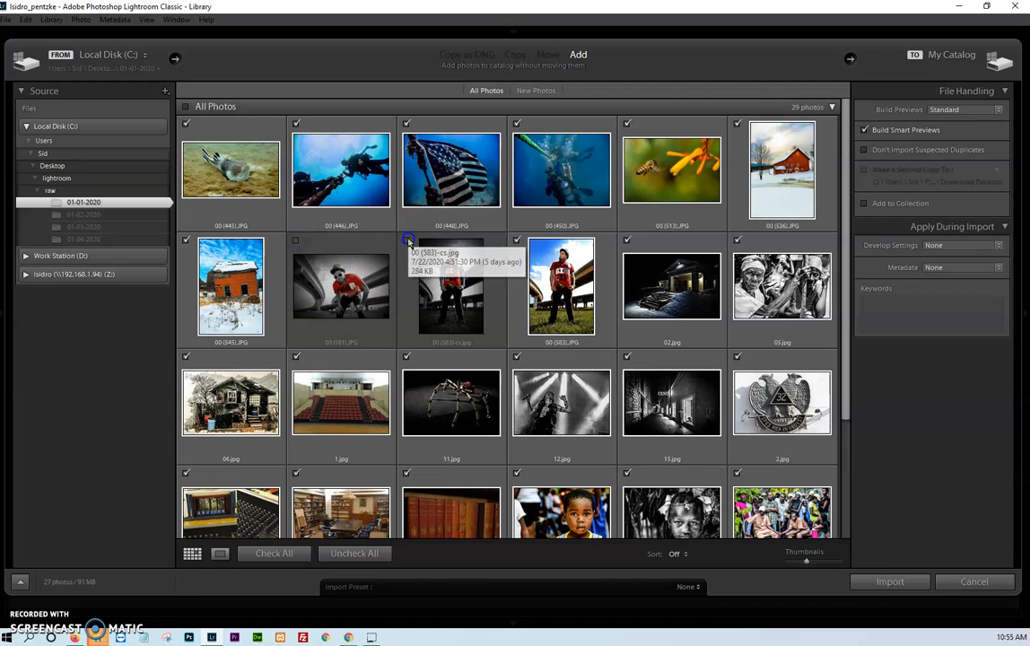
left_click(297, 241)
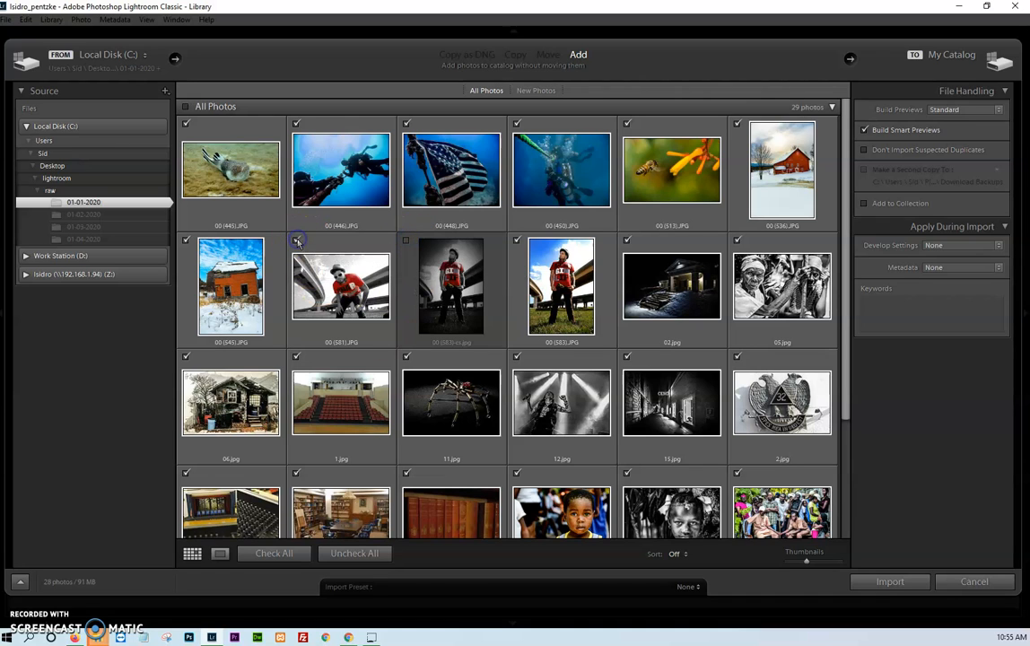
left_click(406, 241)
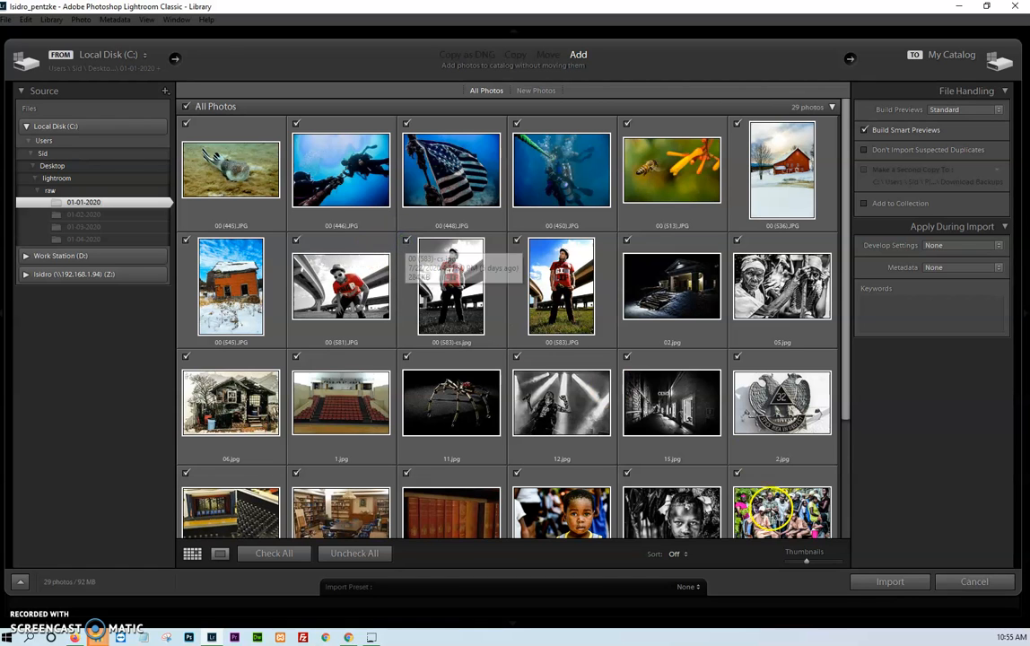
- Import all checked photos from the 01-01-2020 folder and dismiss the smart previews notice
left_click(890, 582)
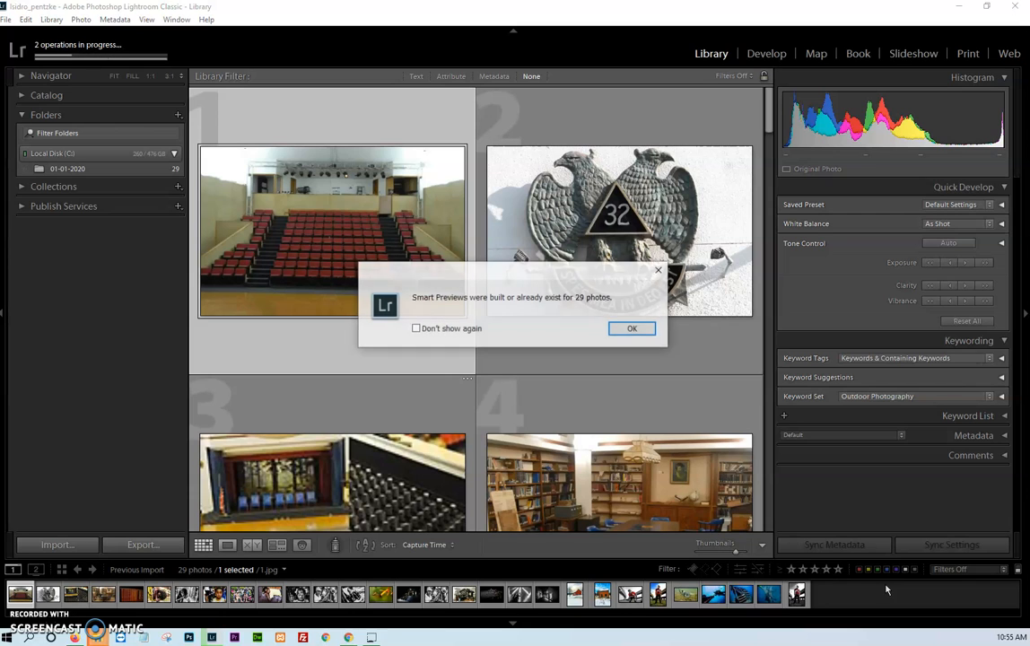
left_click(632, 331)
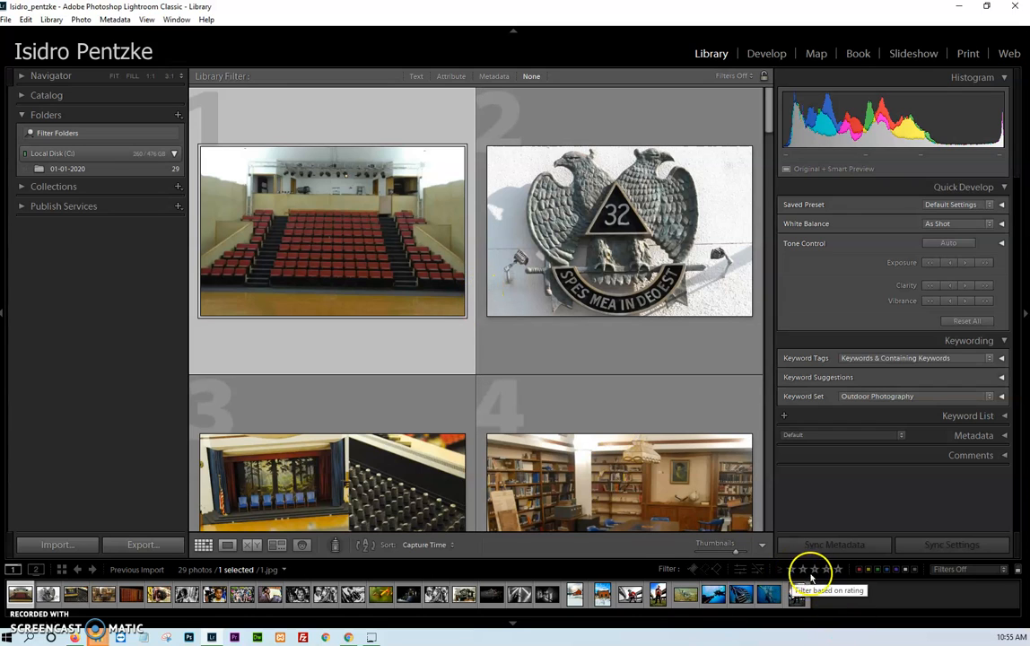
- Try different star ratings on the auditorium seating photo 1.jpg and leave it rated five stars
left_click(839, 572)
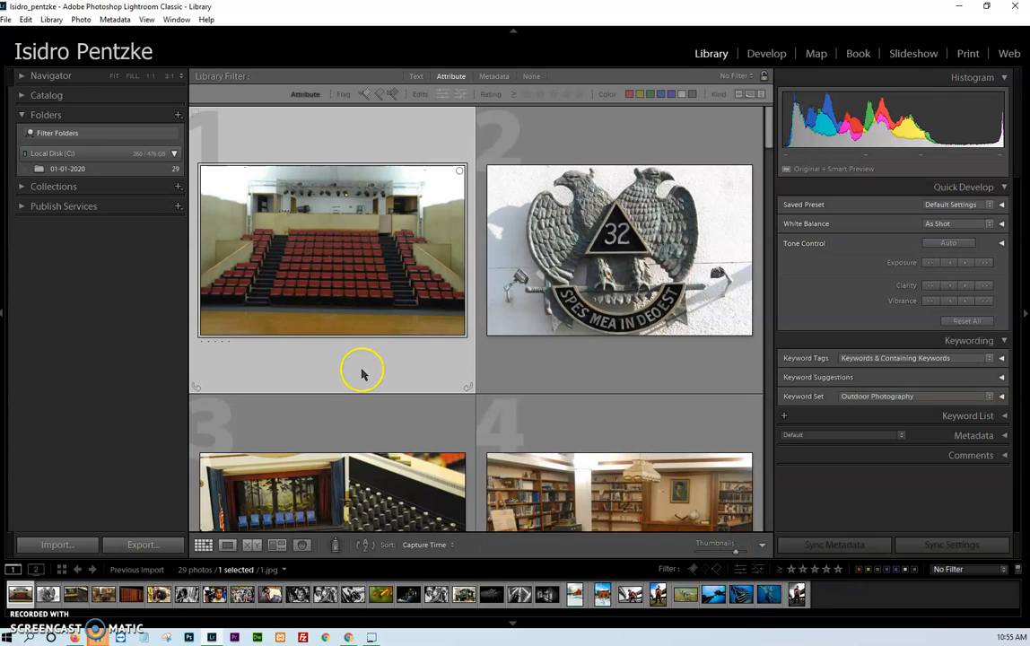
key("5")
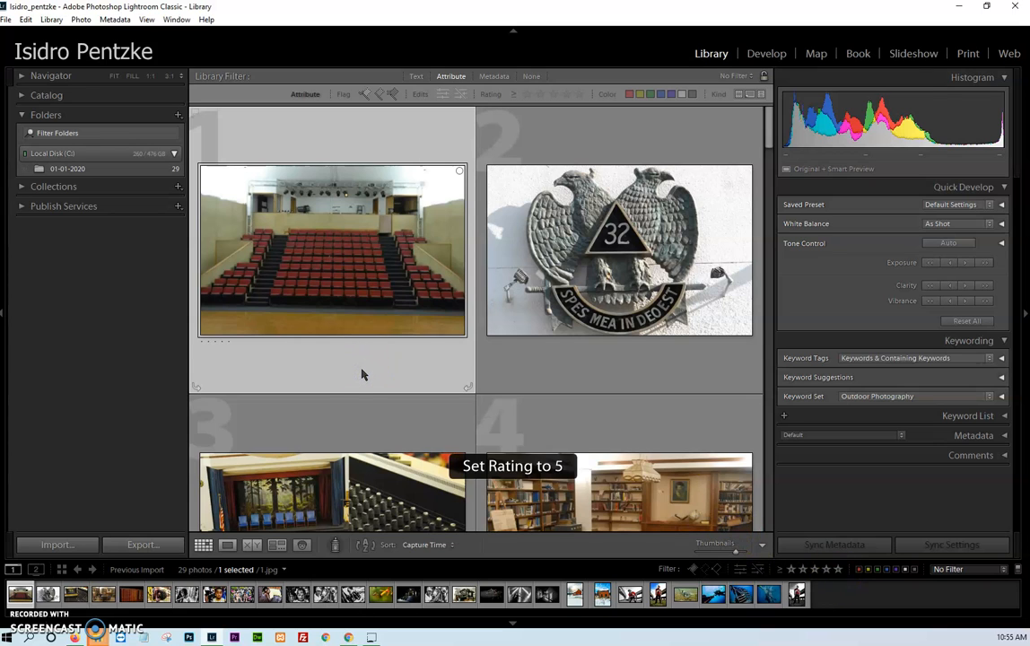
key("4")
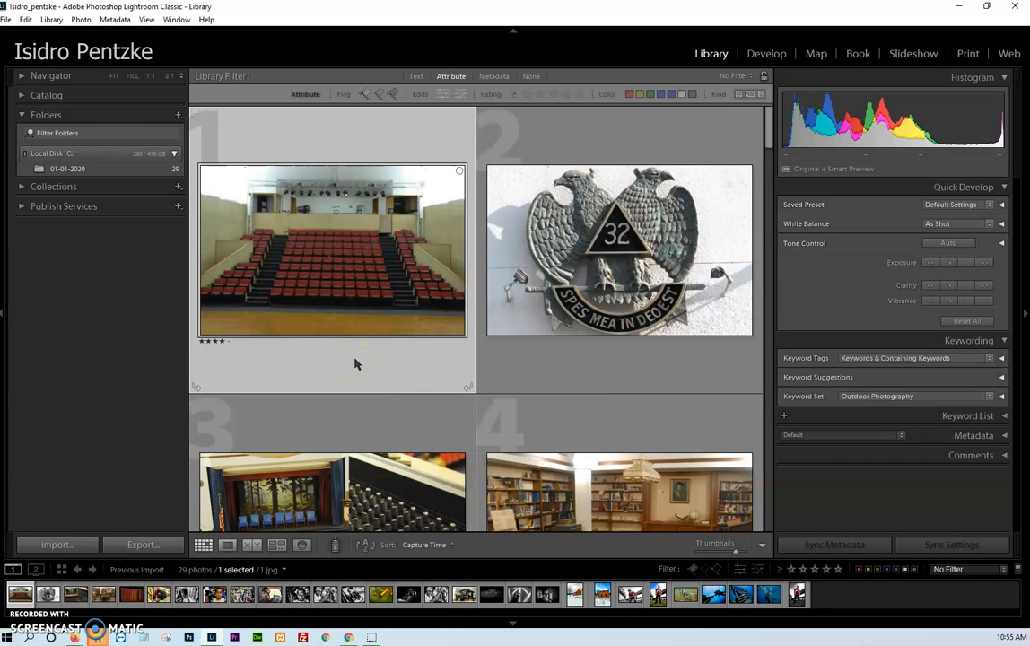
key("3")
key("2")
key("5")
- Filter the library photos by the red colour label, then clear the filter and keep the module picker shown
key("F5")
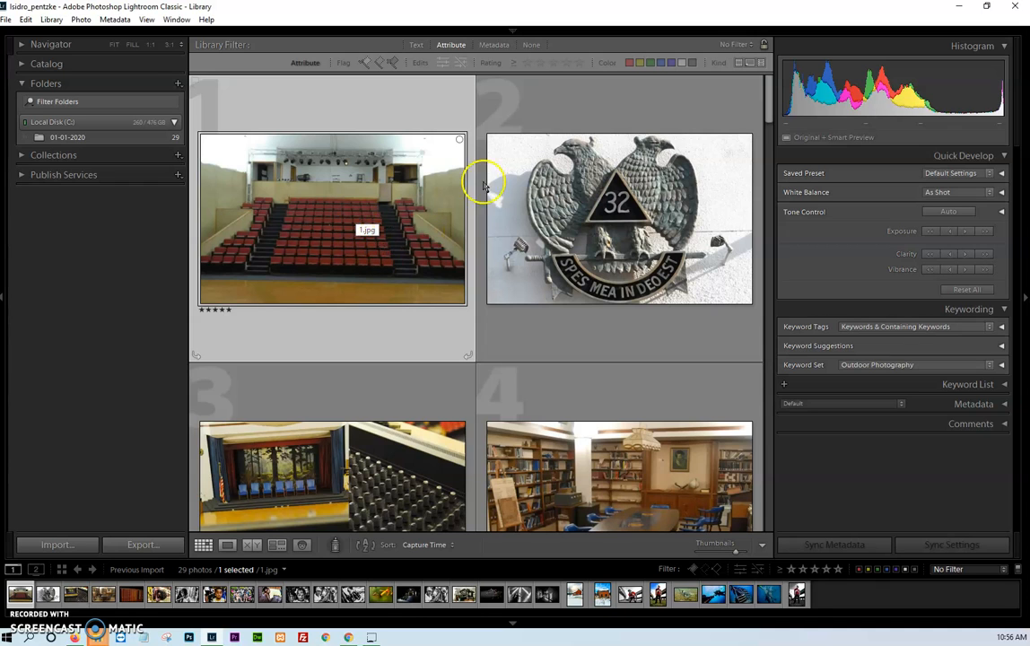
left_click(630, 62)
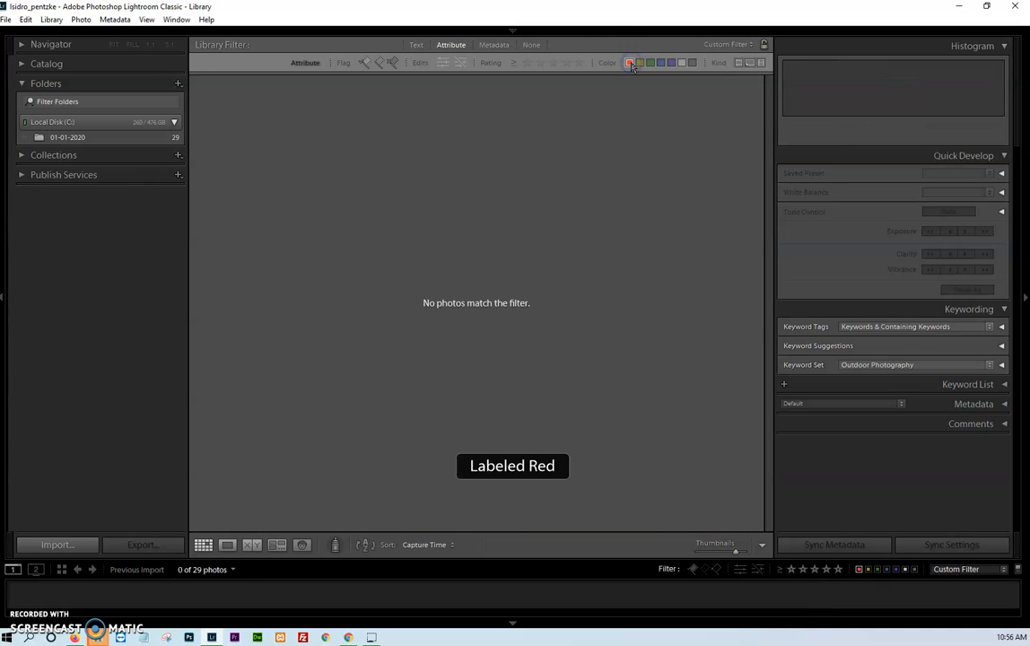
left_click(630, 62)
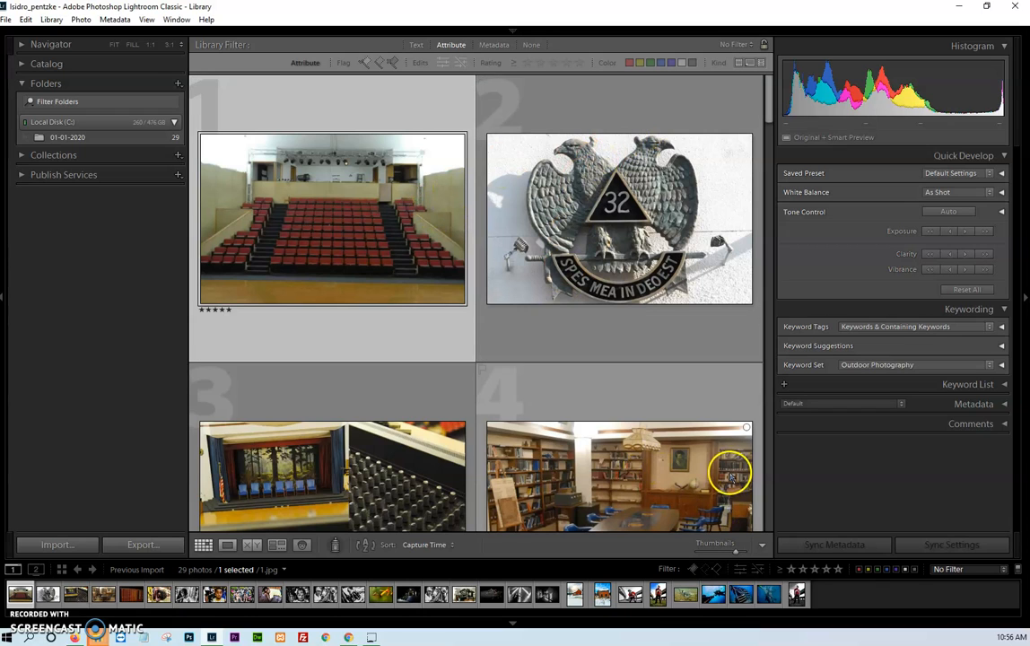
left_click(511, 29)
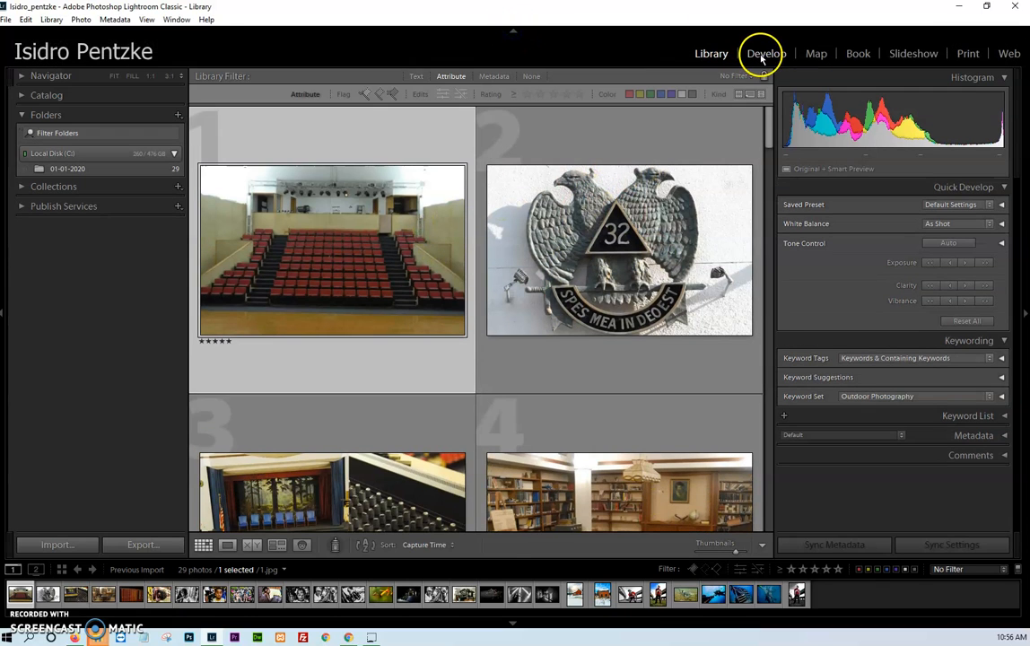
- In Develop, set 1.jpg to Exposure +0.12, Contrast +5, Highlights -100, Shadows +12, Whites +7 and Blacks -14
left_click(761, 56)
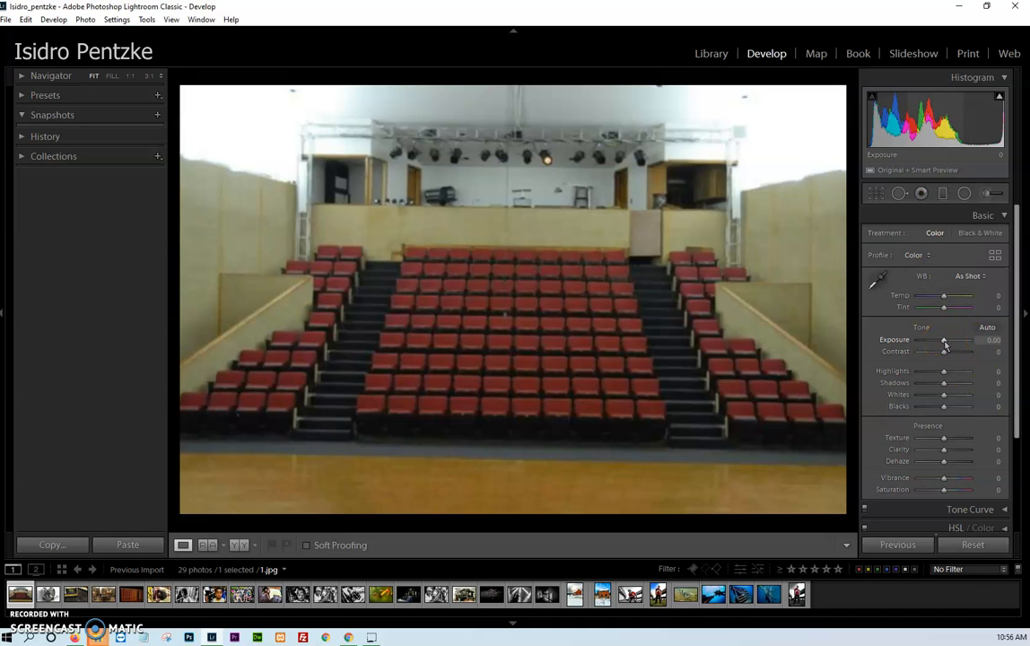
left_click_drag(945, 345, 917, 370)
mouse_move(943, 384)
left_mouse_down()
mouse_move(962, 382)
mouse_move(946, 384)
mouse_move(964, 395)
mouse_move(945, 395)
mouse_move(964, 405)
mouse_move(941, 406)
left_mouse_up()
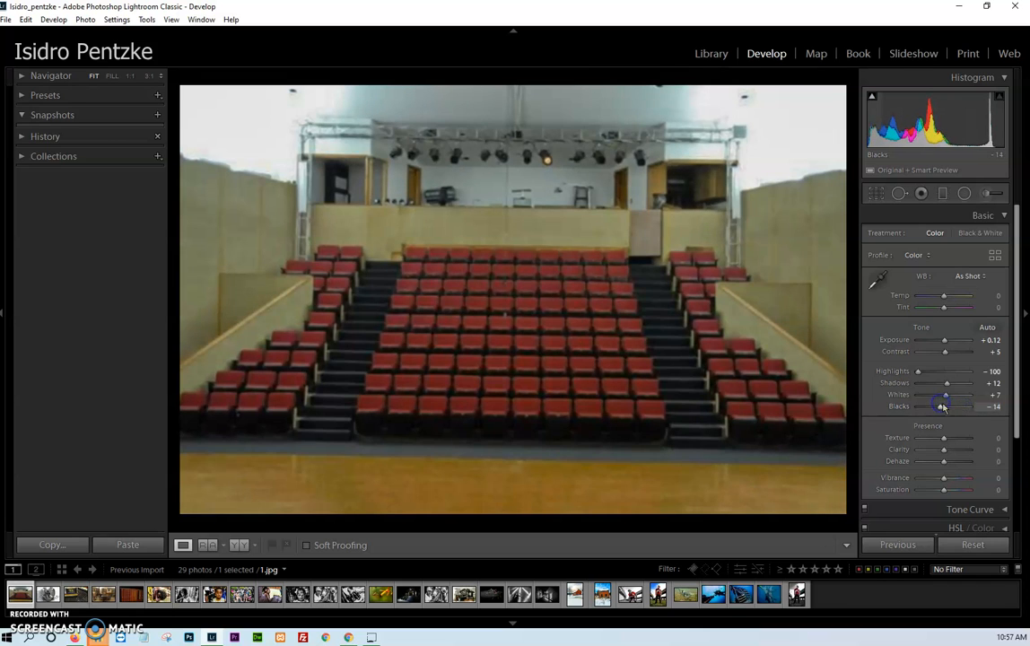
- Select photo 00 (545).JPG for viewing and return to 1.jpg
left_click(603, 593)
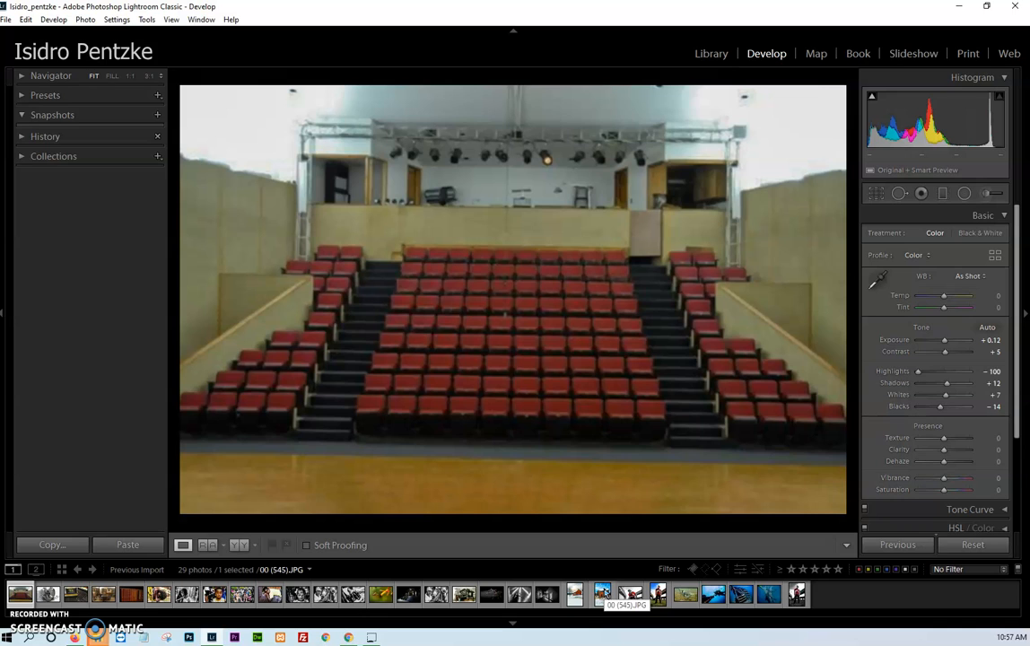
left_click(23, 589)
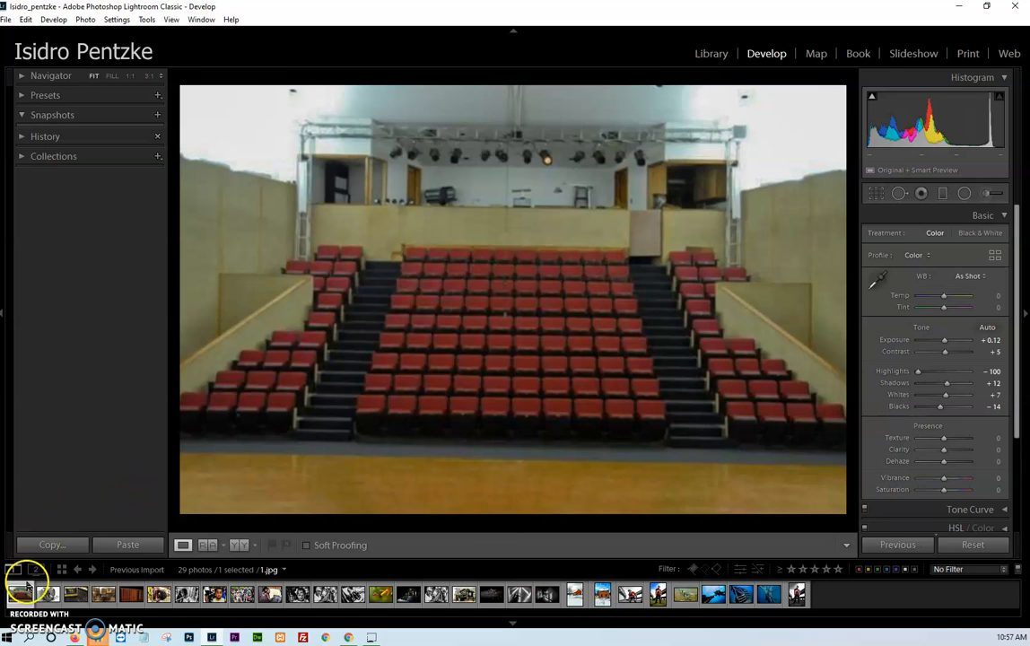